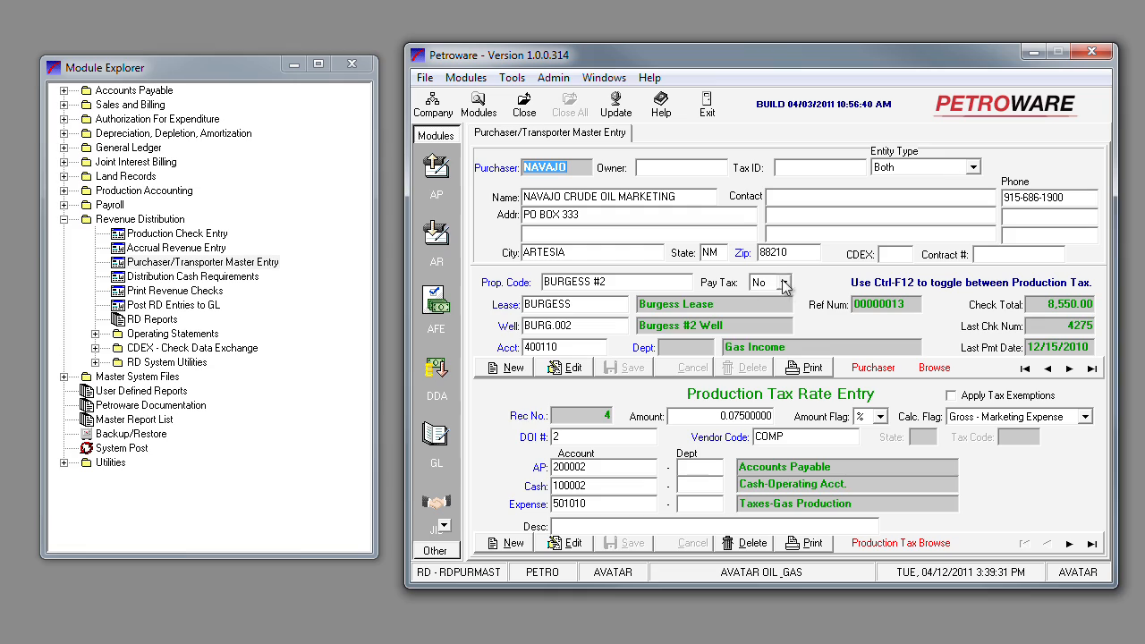
- Look up the production tax entries for BURGESS #2, display record 5, and close the purchaser master entry
left_click(755, 286)
left_click(564, 416)
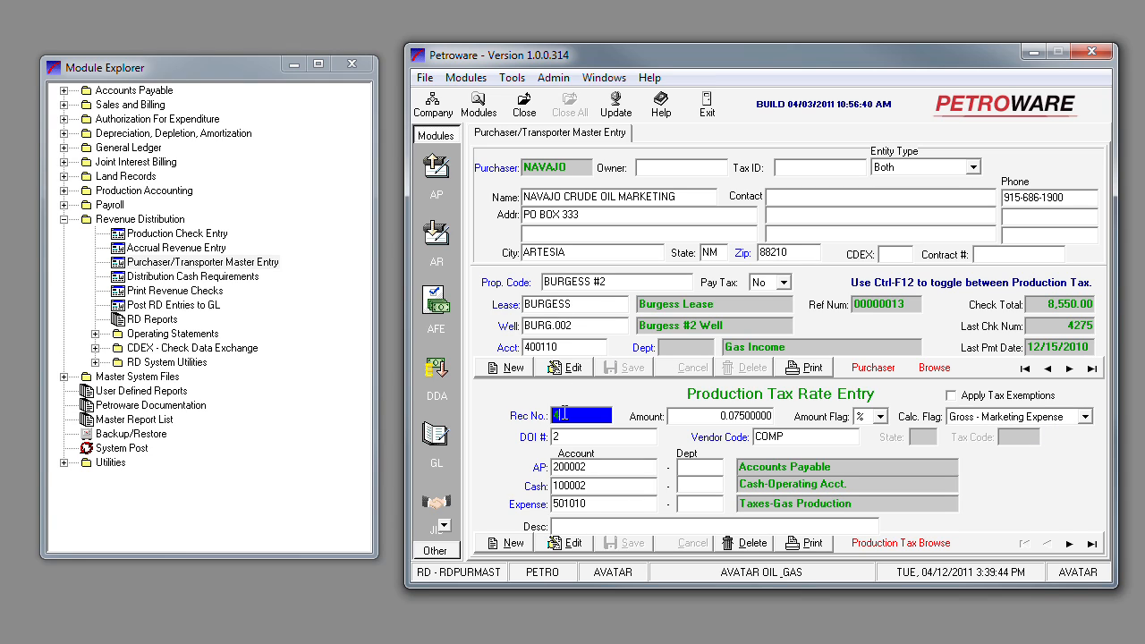
double_click(565, 413)
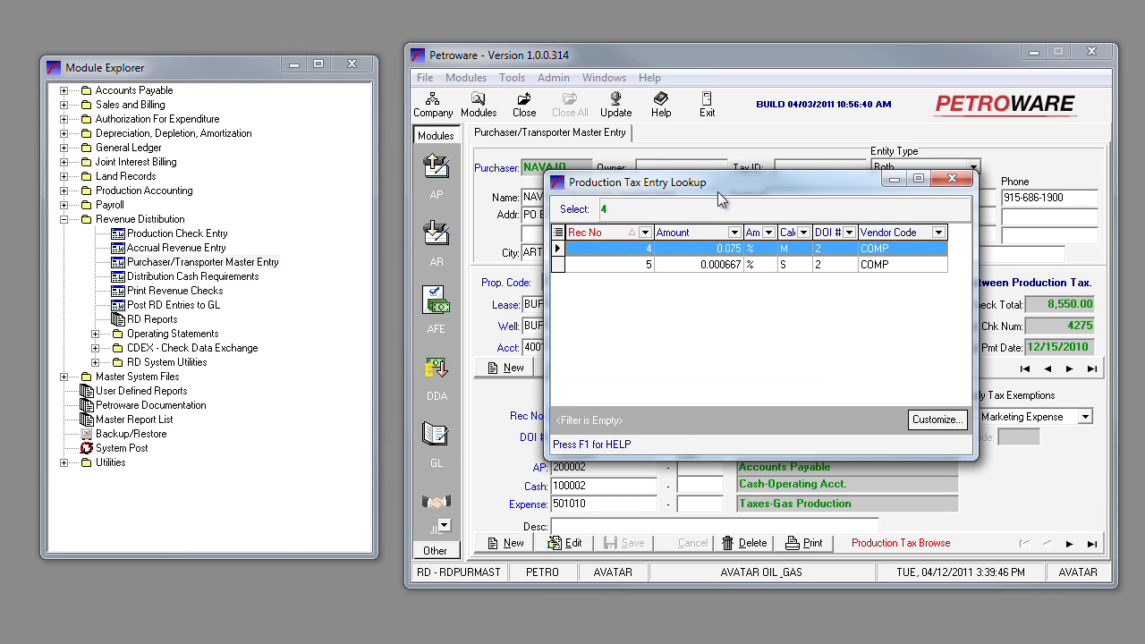
double_click(717, 265)
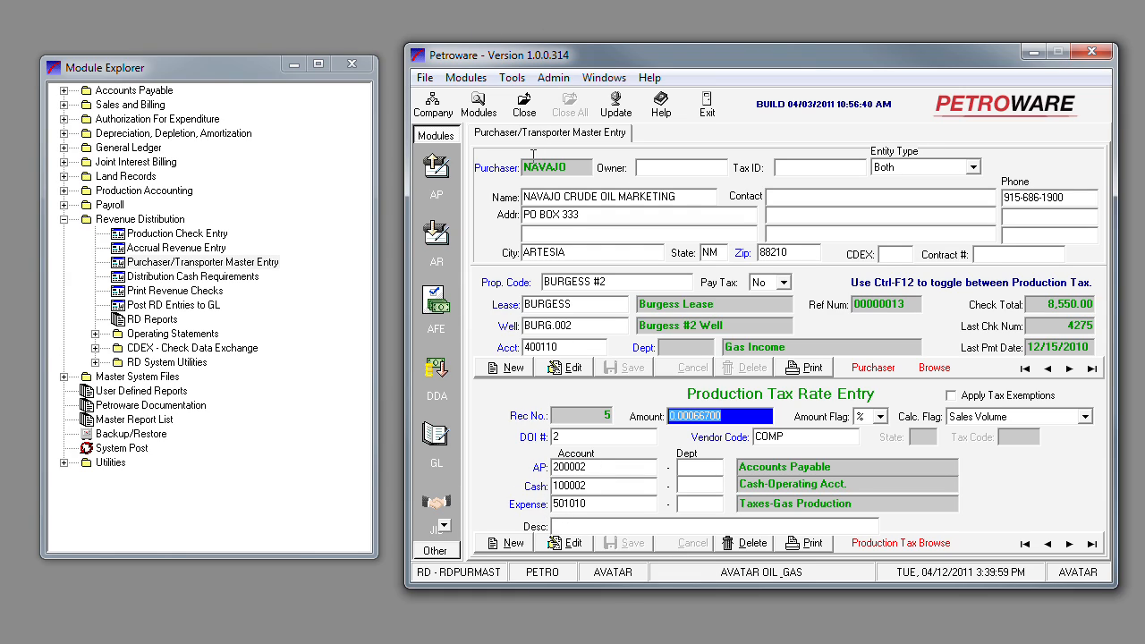
left_click(528, 105)
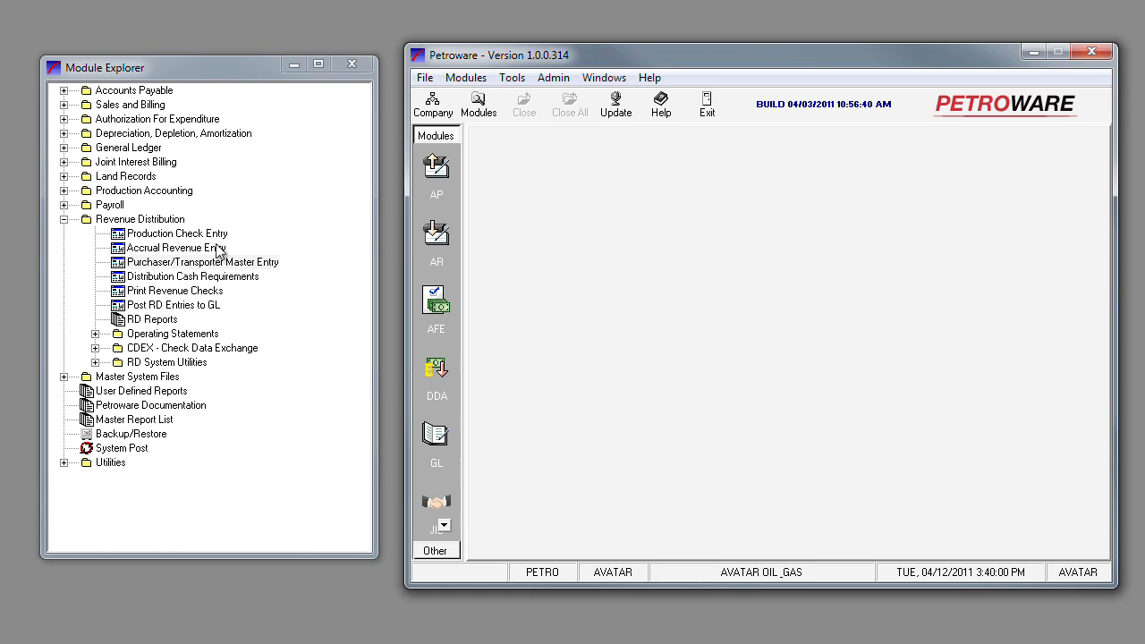
- Open Production Check Entry and load NAVAJO transaction 20 from the transaction lookup
left_click(169, 224)
double_click(174, 234)
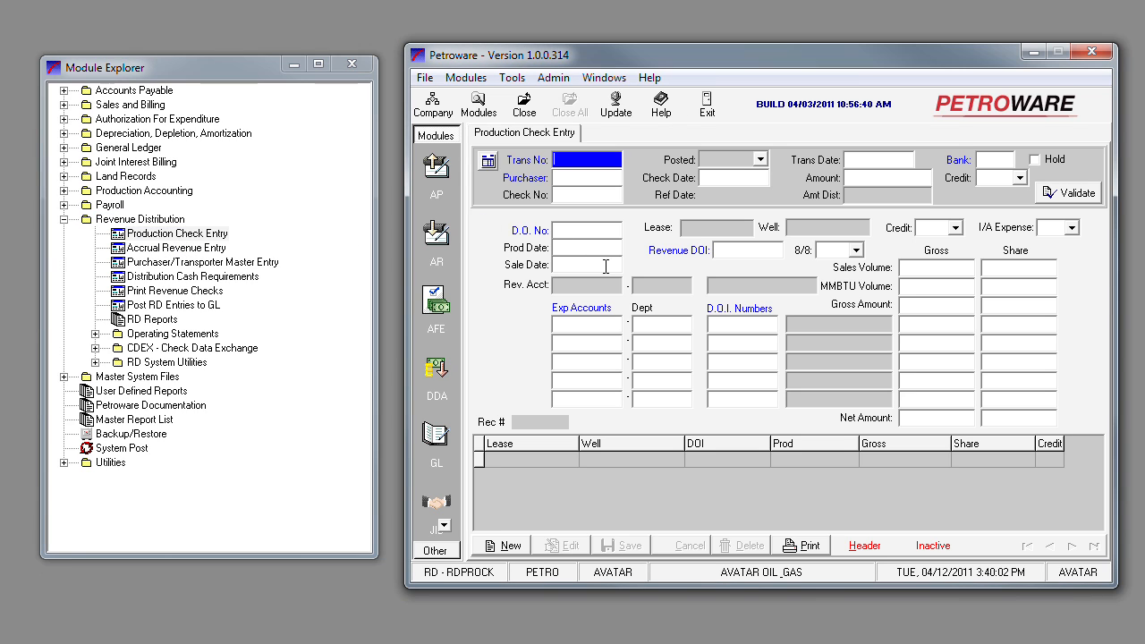
key("F2")
key("End")
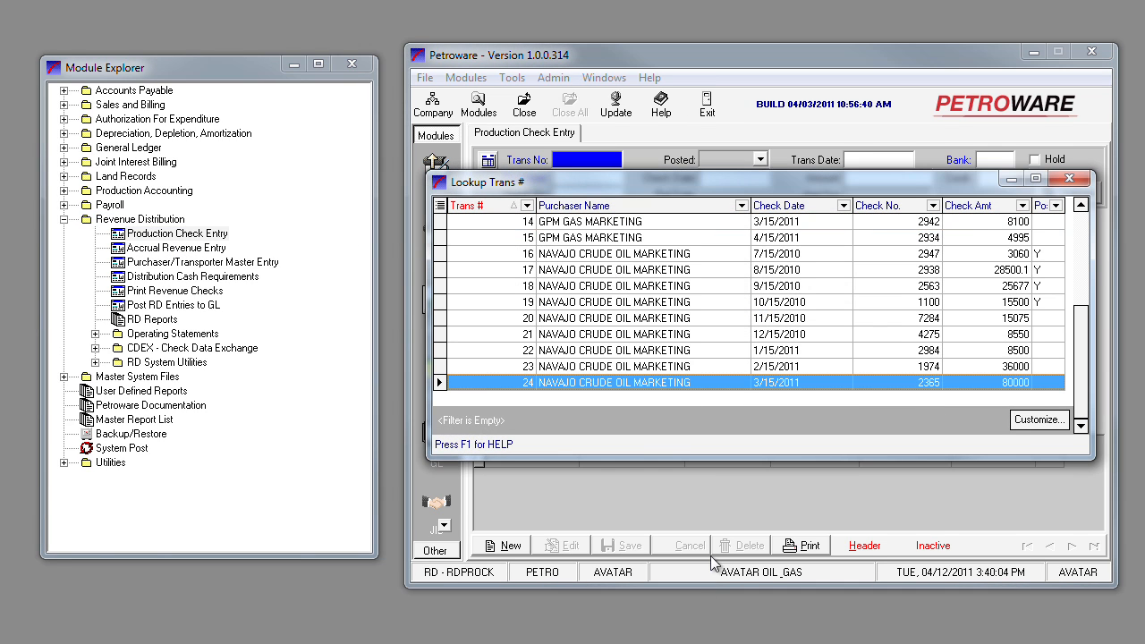
double_click(742, 319)
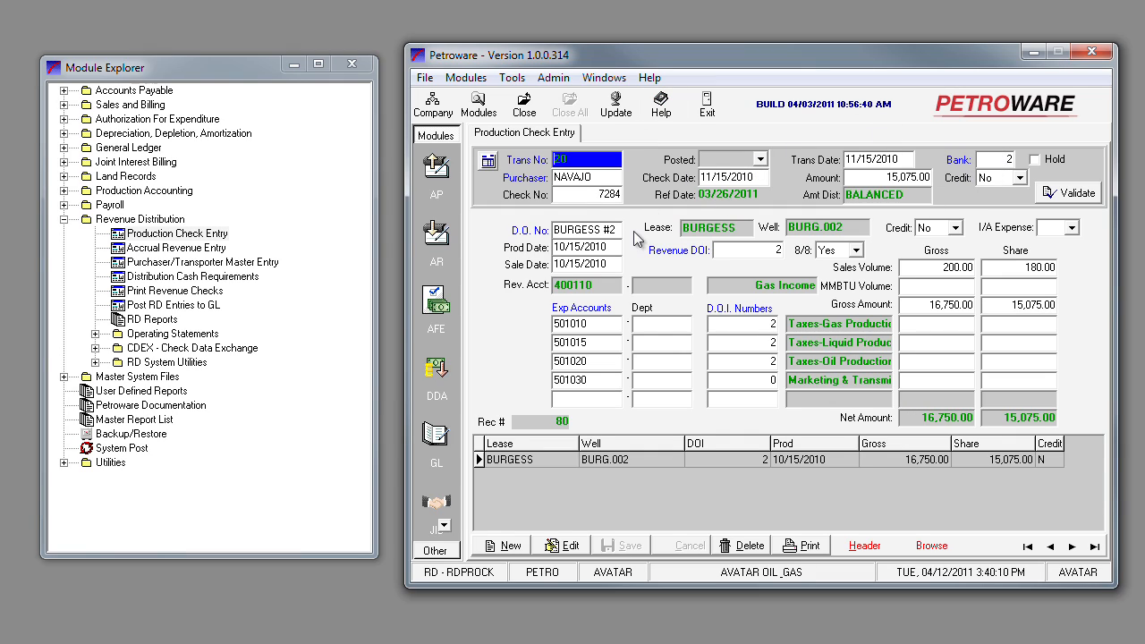
- View the division orders available for the check's detail line without changing the selection
left_click(577, 229)
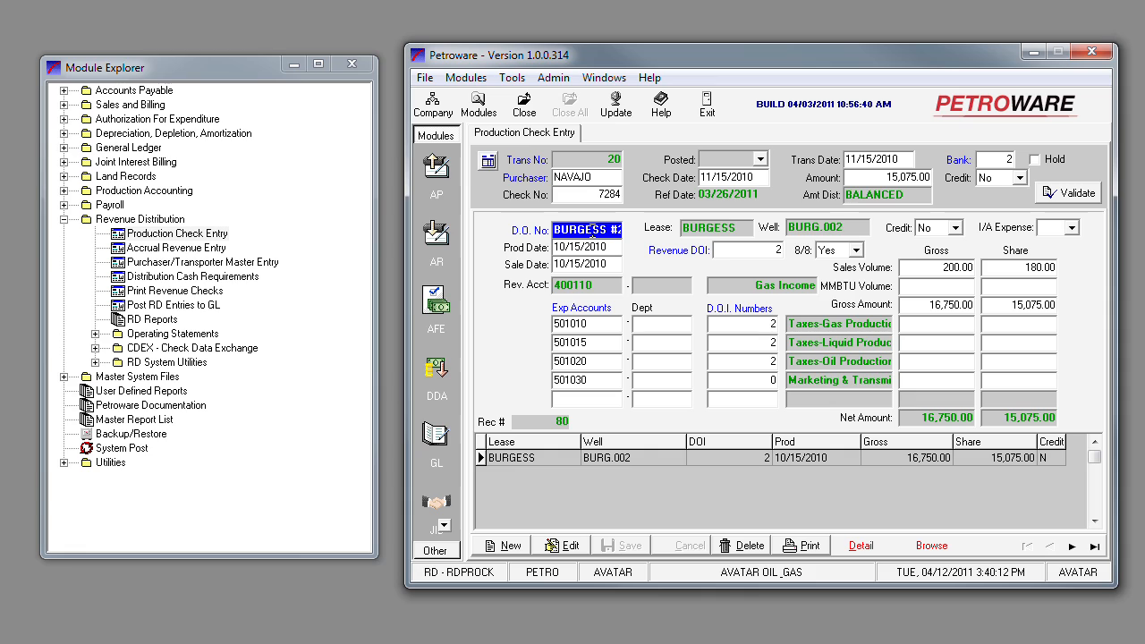
double_click(590, 231)
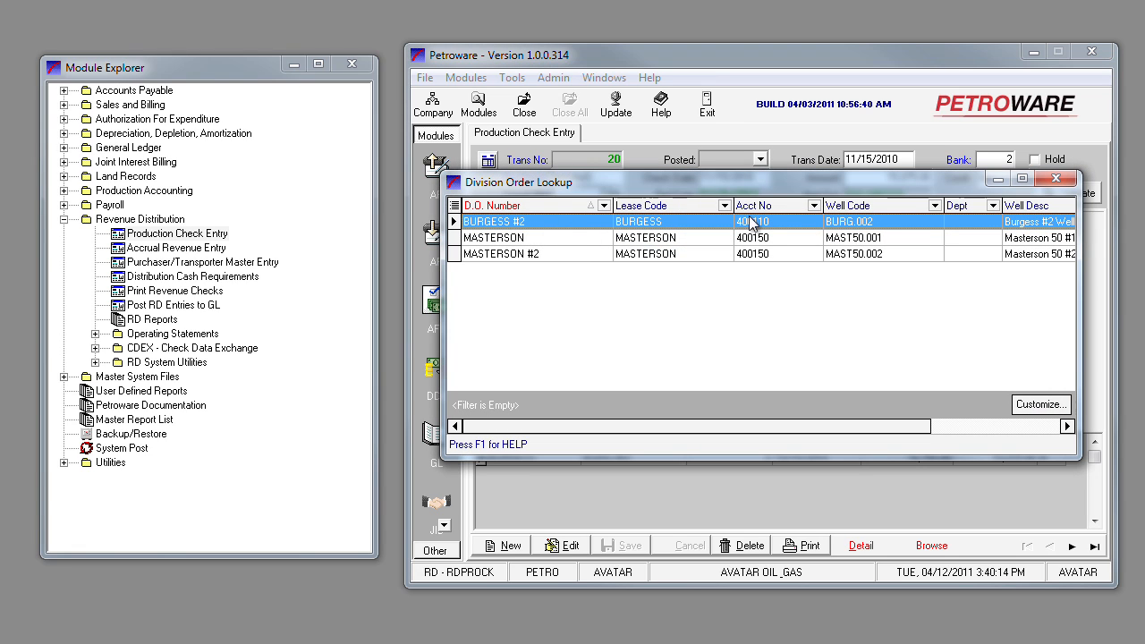
left_click(1056, 178)
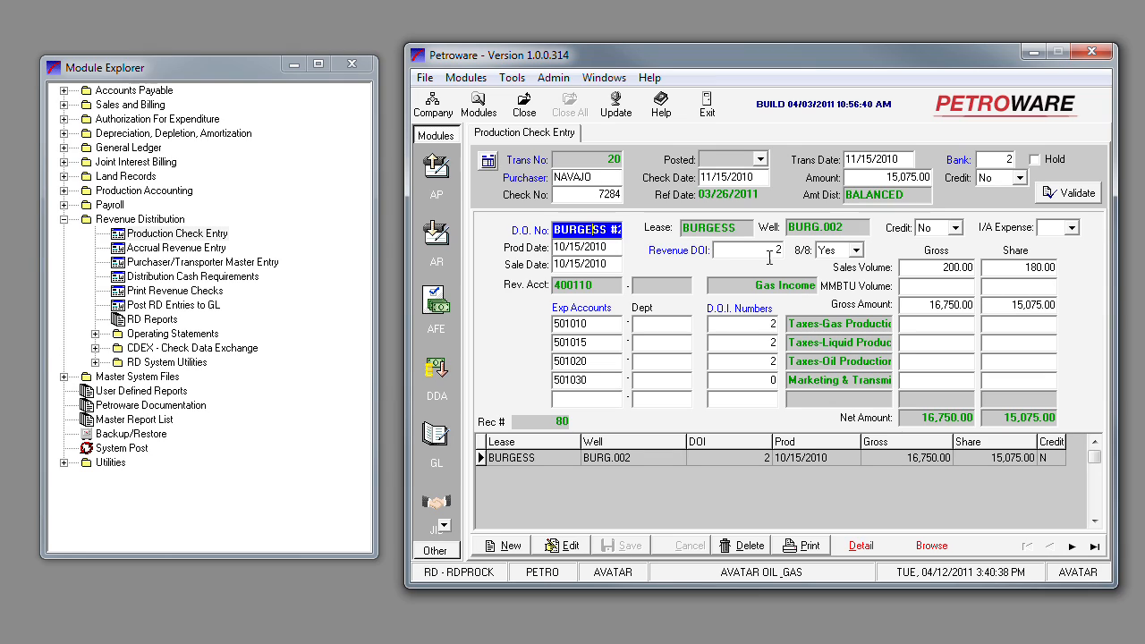
- Enter a gross amount of 16,750.00 on the BURGESS #2 detail line, save it, and calculate its tax
left_click(916, 305)
type("16,750.00")
key("Tab")
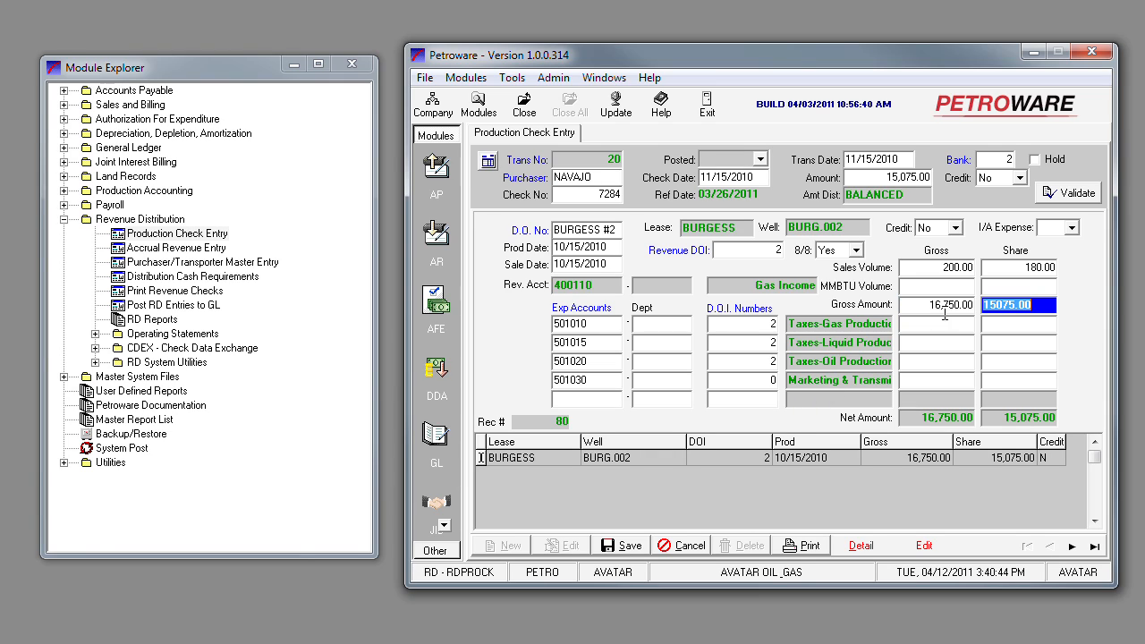
key("Tab")
left_click(621, 546)
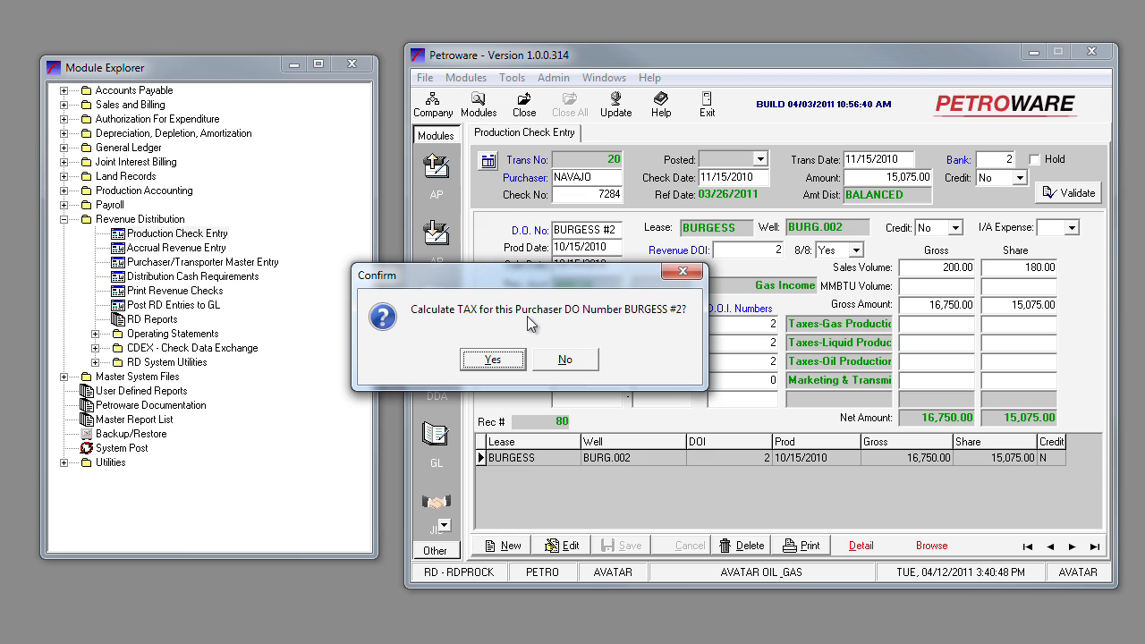
left_click(497, 360)
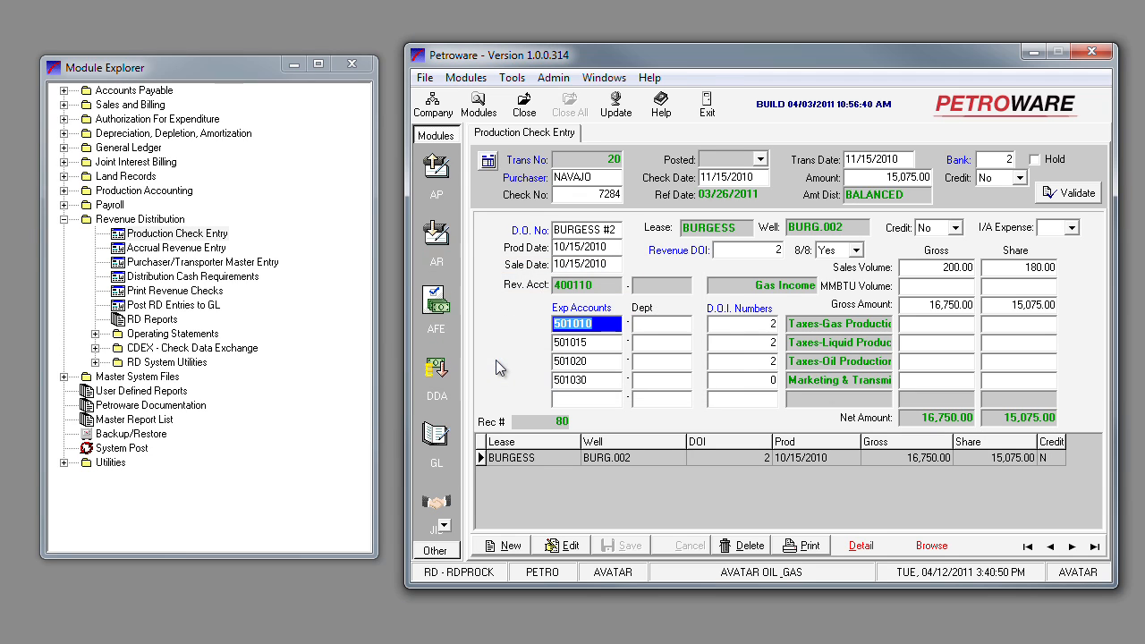
- Review the COMP invoice NAVAJO20, transaction 71, in AP invoice entry, and close the invoice and production check forms
left_click(64, 90)
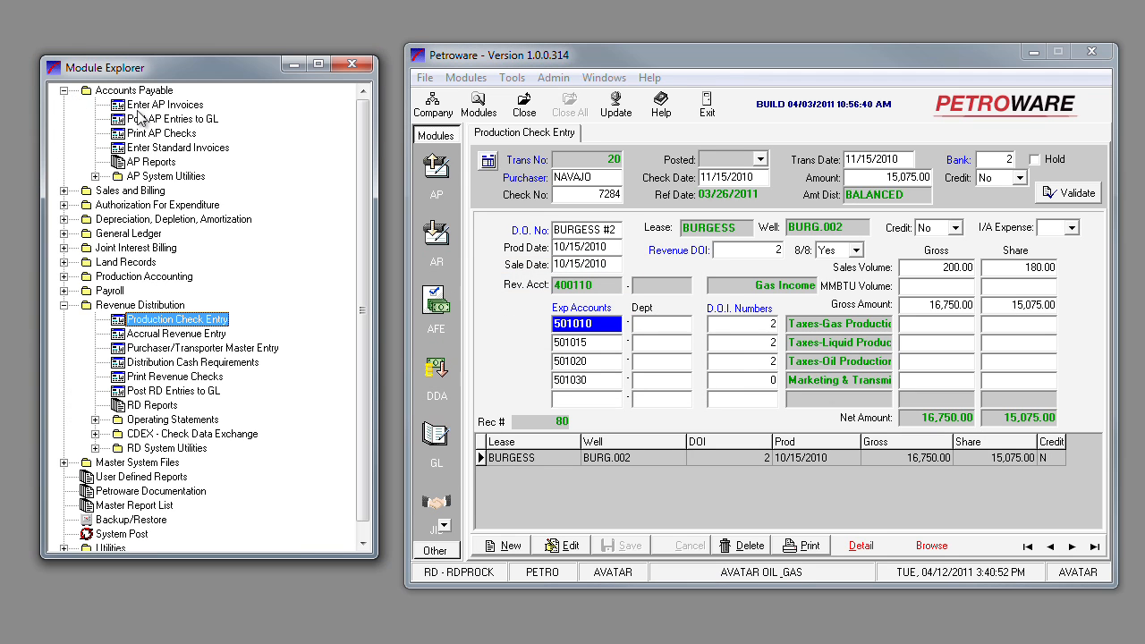
double_click(140, 106)
key("F2")
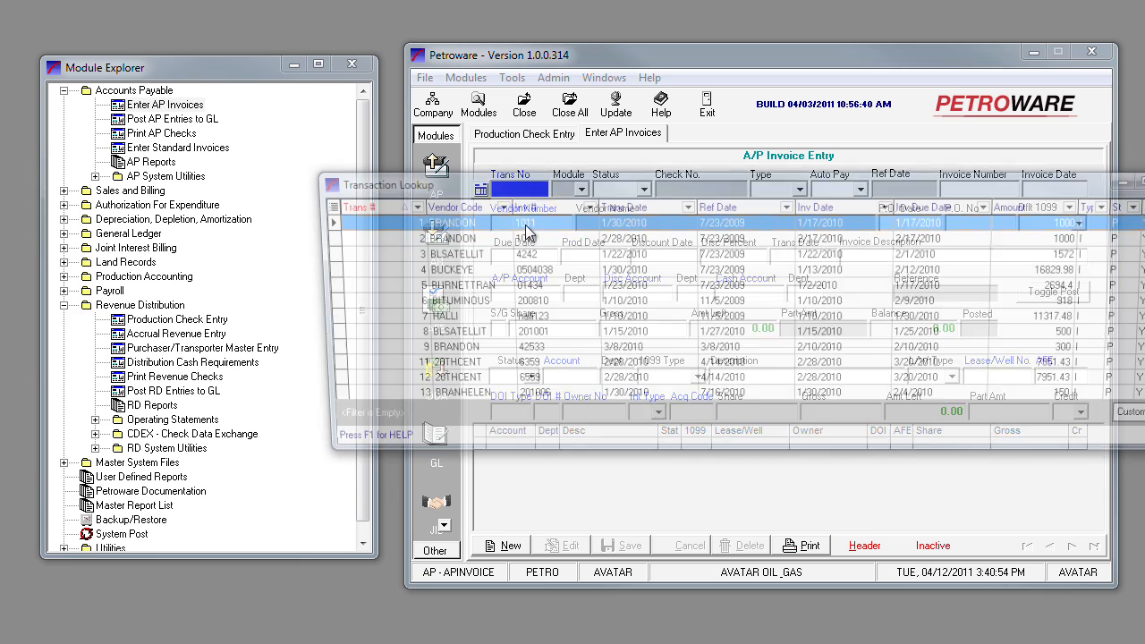
scroll(494, 320, "down", 15)
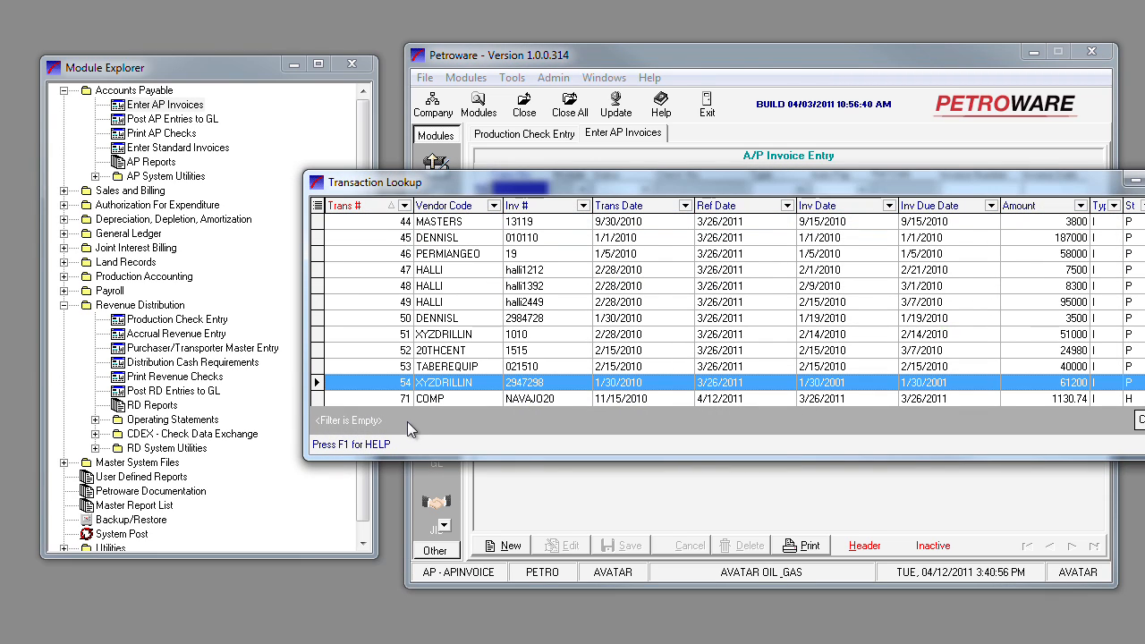
left_click(434, 401)
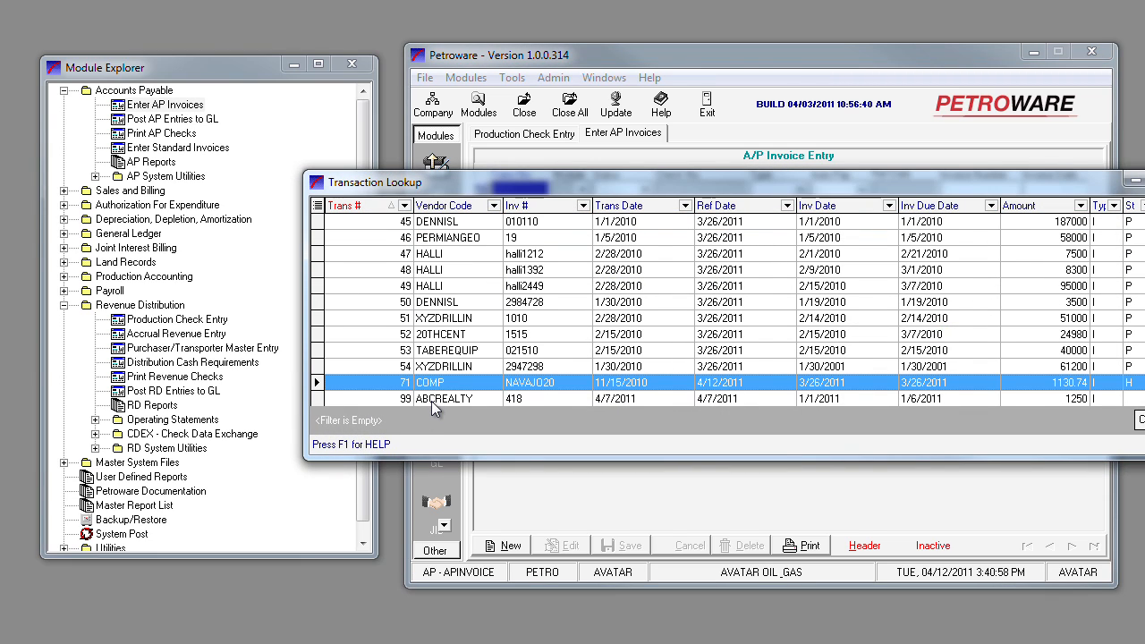
key("Return")
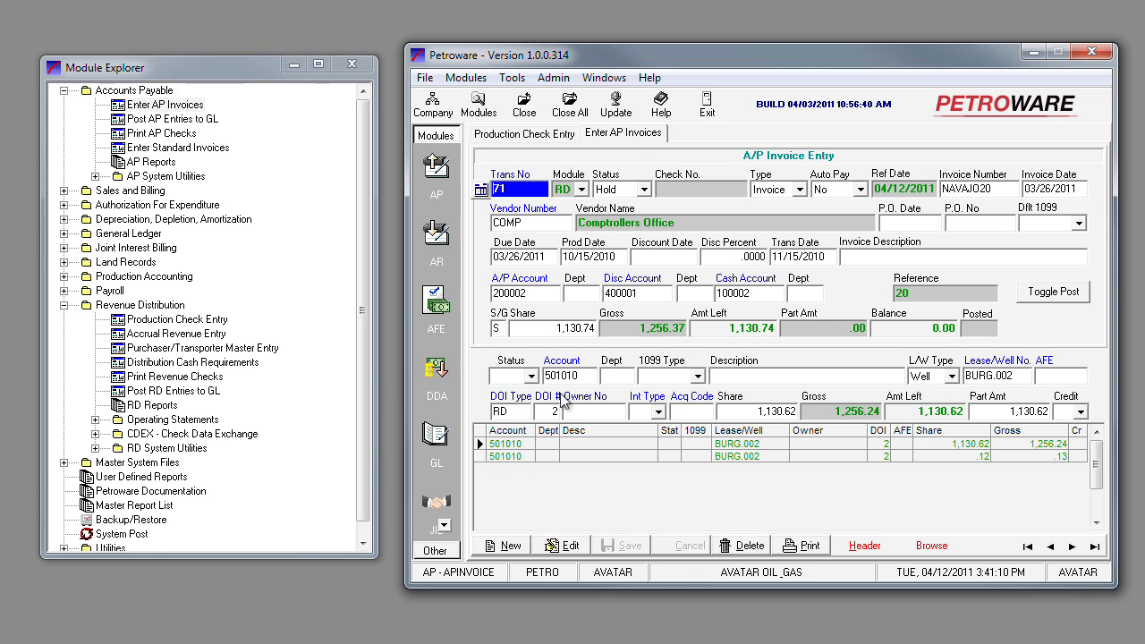
left_click(526, 105)
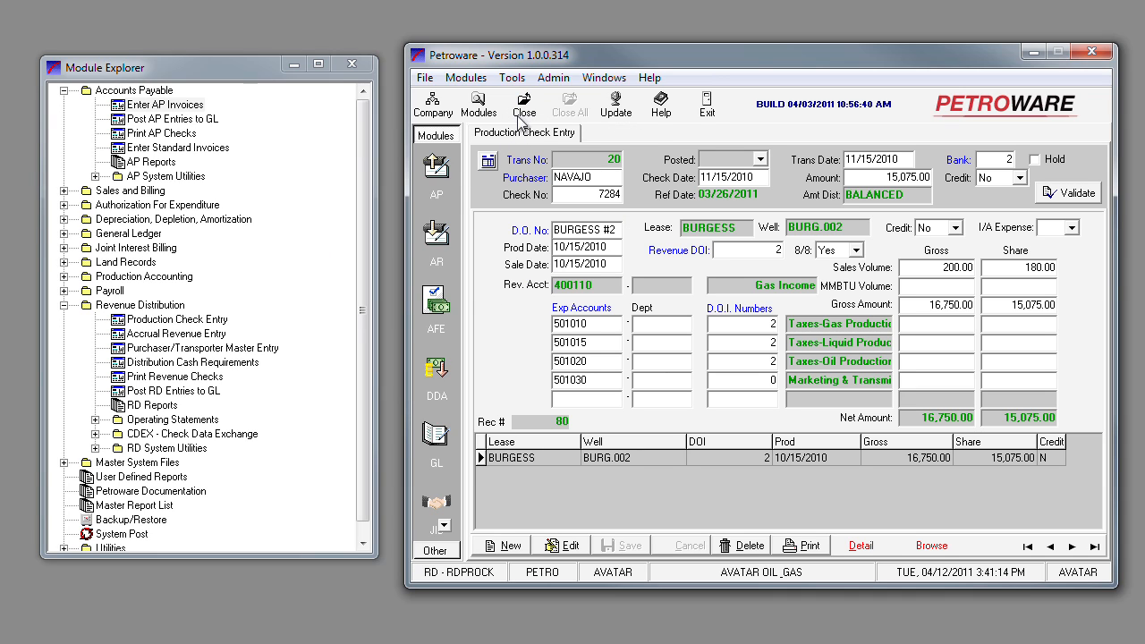
left_click(526, 105)
- Start printing the Detail Production Check Listing from the RD reports
left_click(139, 407)
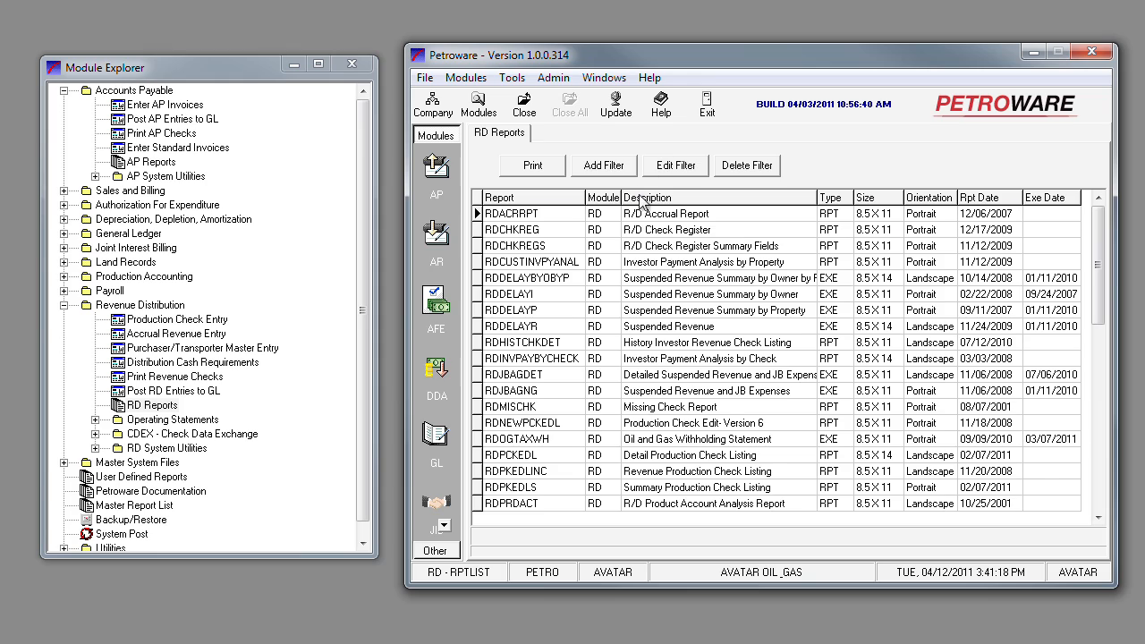
left_click_drag(1098, 369, 1107, 241)
left_click(537, 166)
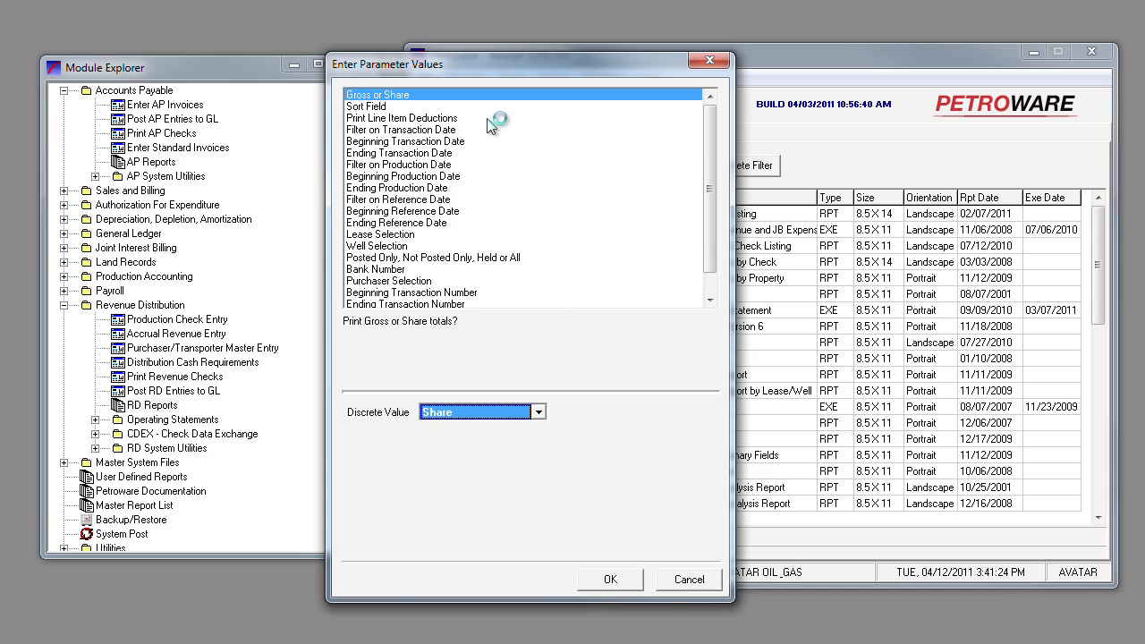
- Review the report's line item deductions and transaction date filter parameters, and set the beginning transaction date to 11/15/2010
left_click(394, 117)
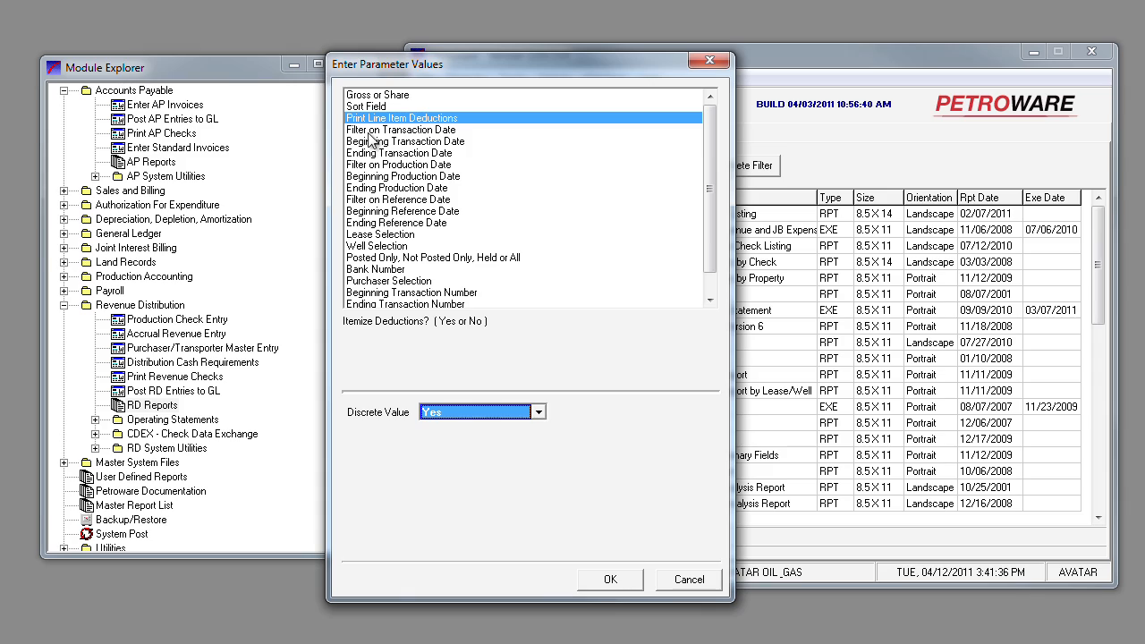
left_click(368, 131)
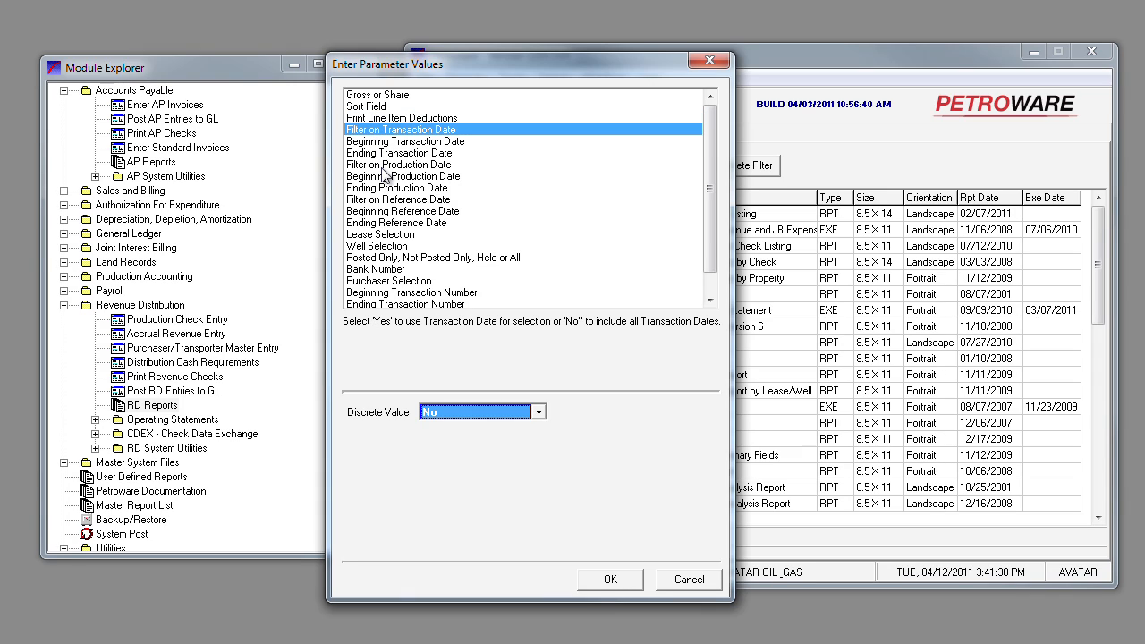
left_click(377, 143)
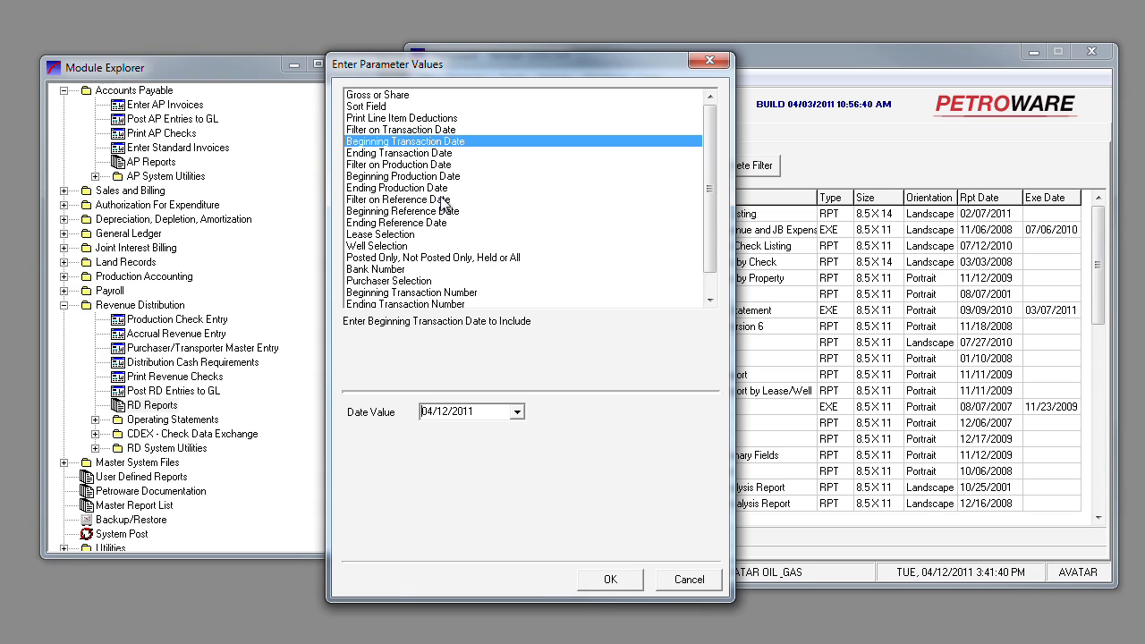
type("11/15/2010")
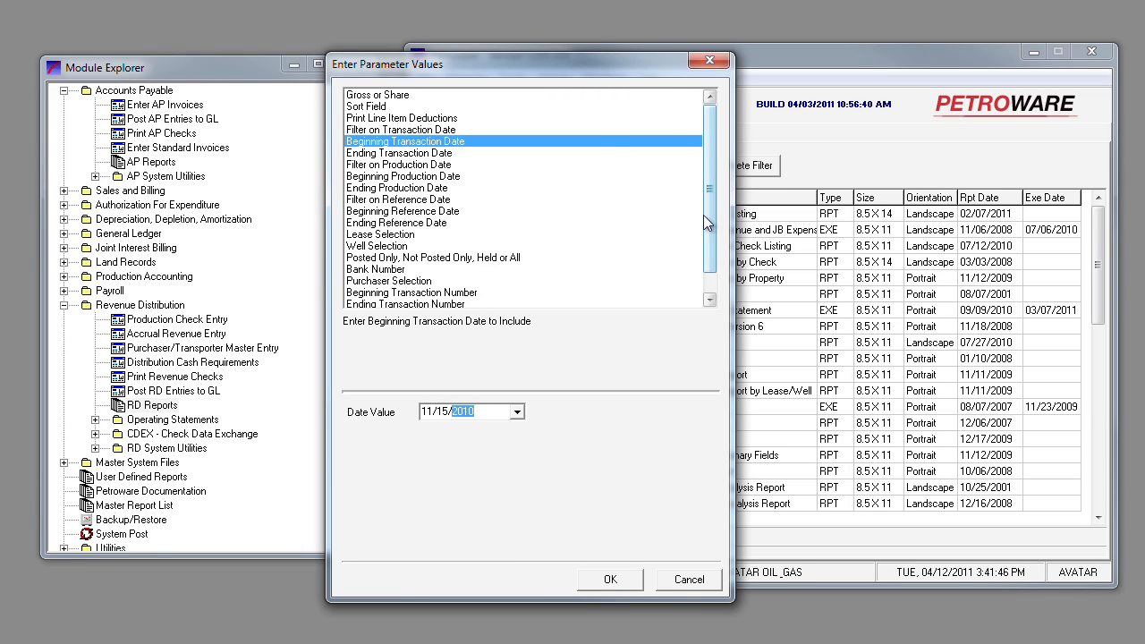
scroll(716, 216, "down", 1)
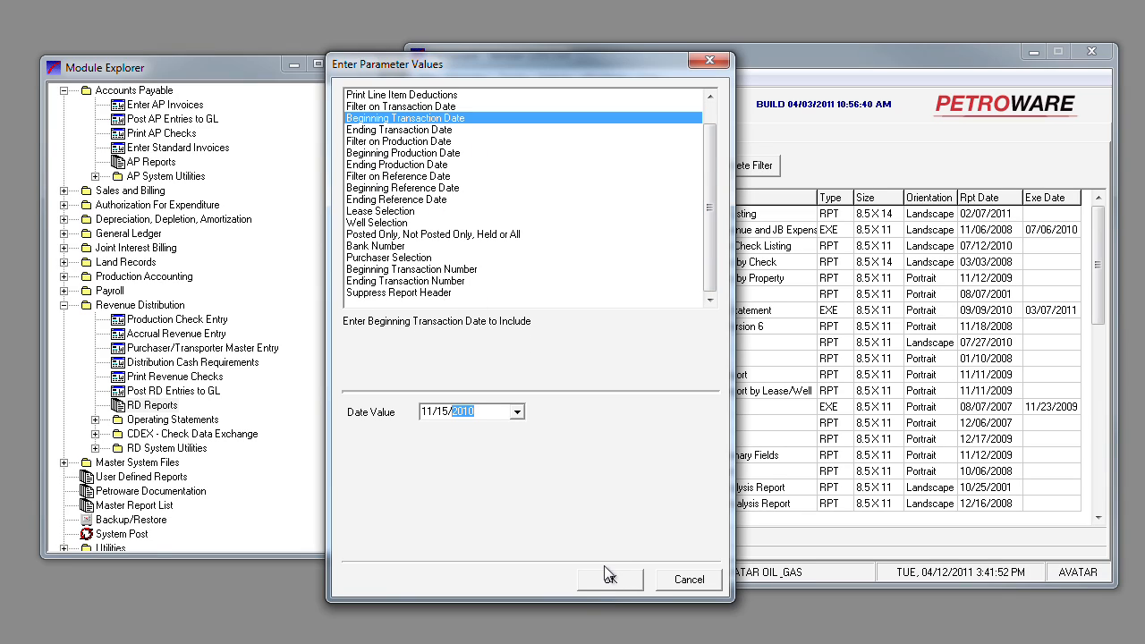
- Switch to Adobe Reader and bring up prod ck edit list.pdf
left_click(483, 643)
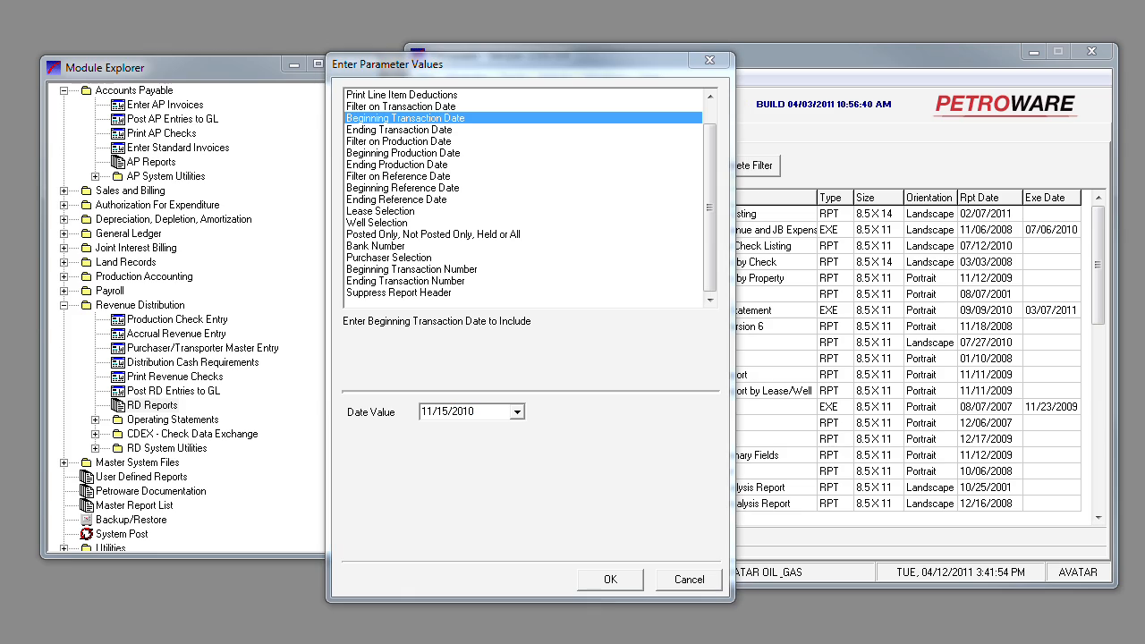
left_click(556, 105)
left_click(582, 209)
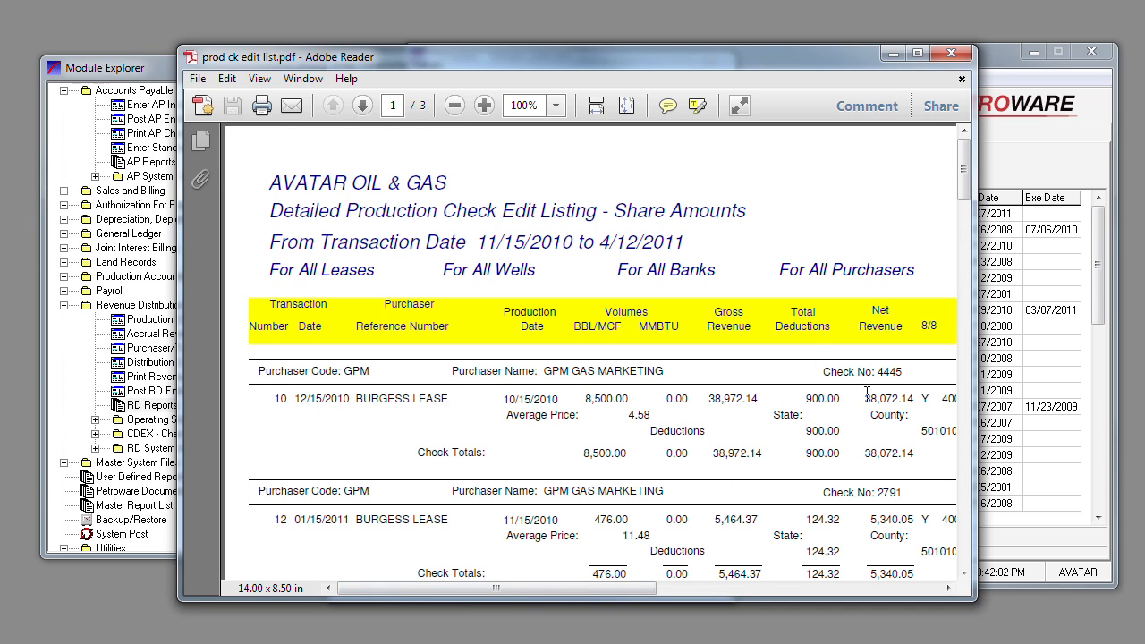
- Examine the volumes, revenue, deductions and account columns of the production check edit listing, continuing to page 2
left_click_drag(602, 588, 881, 606)
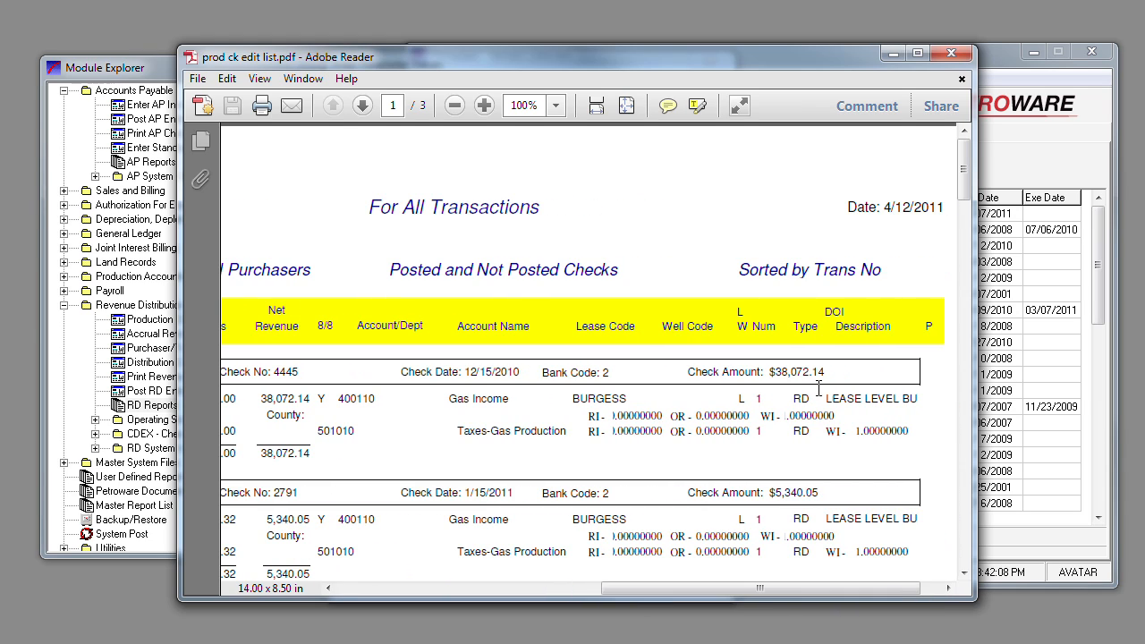
left_click_drag(749, 593, 431, 622)
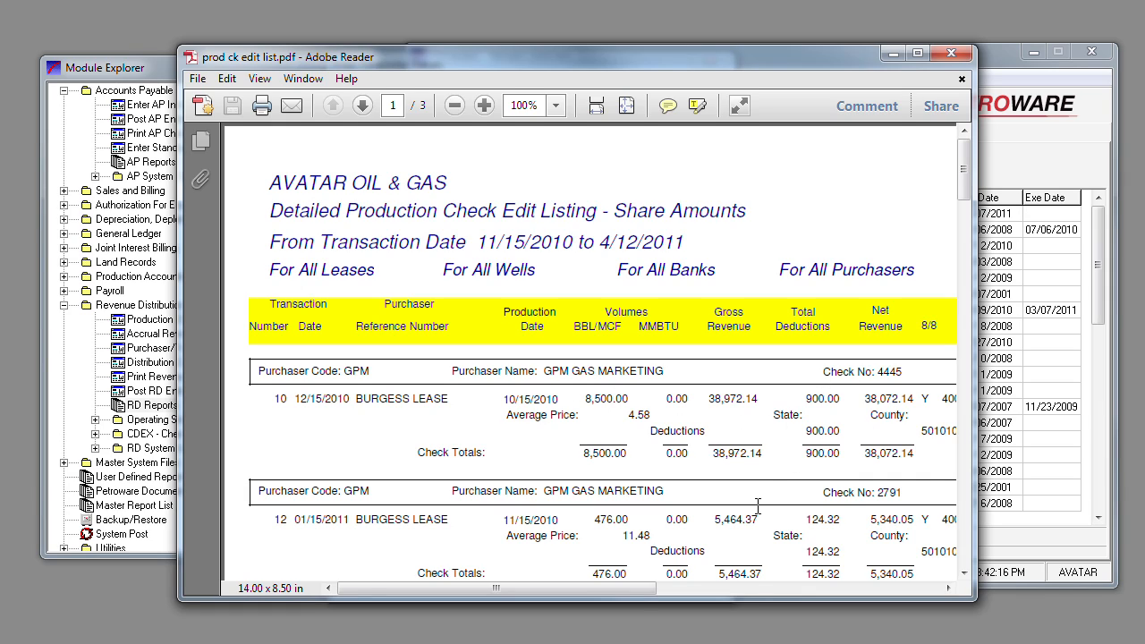
left_click_drag(627, 591, 782, 595)
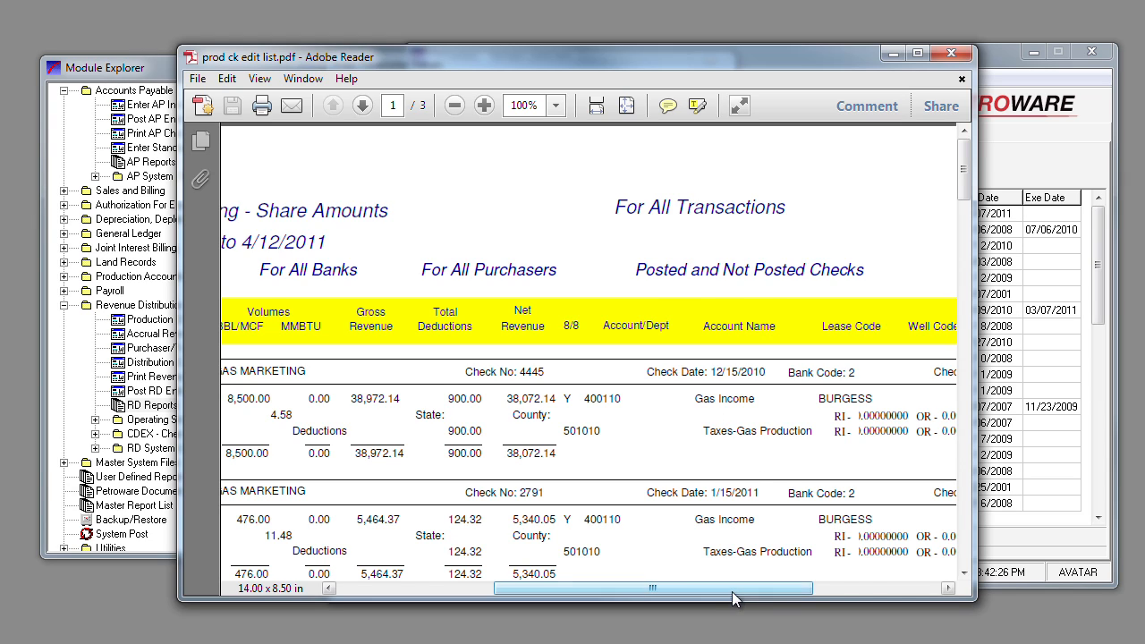
left_click_drag(736, 592, 864, 592)
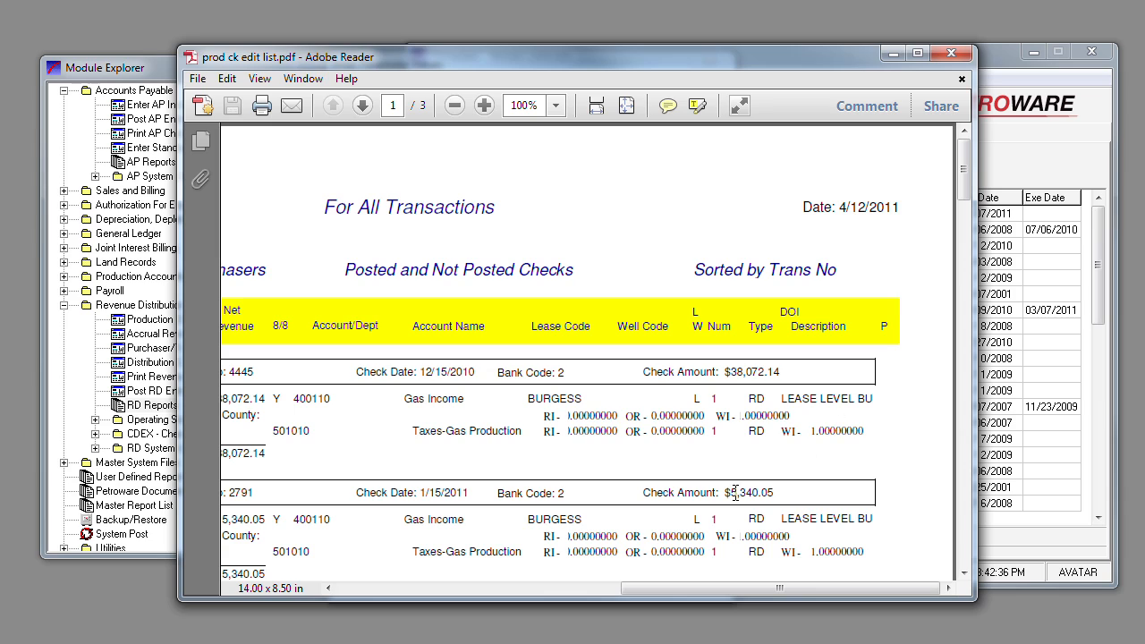
left_click_drag(654, 590, 614, 624)
left_click_drag(426, 643, 375, 643)
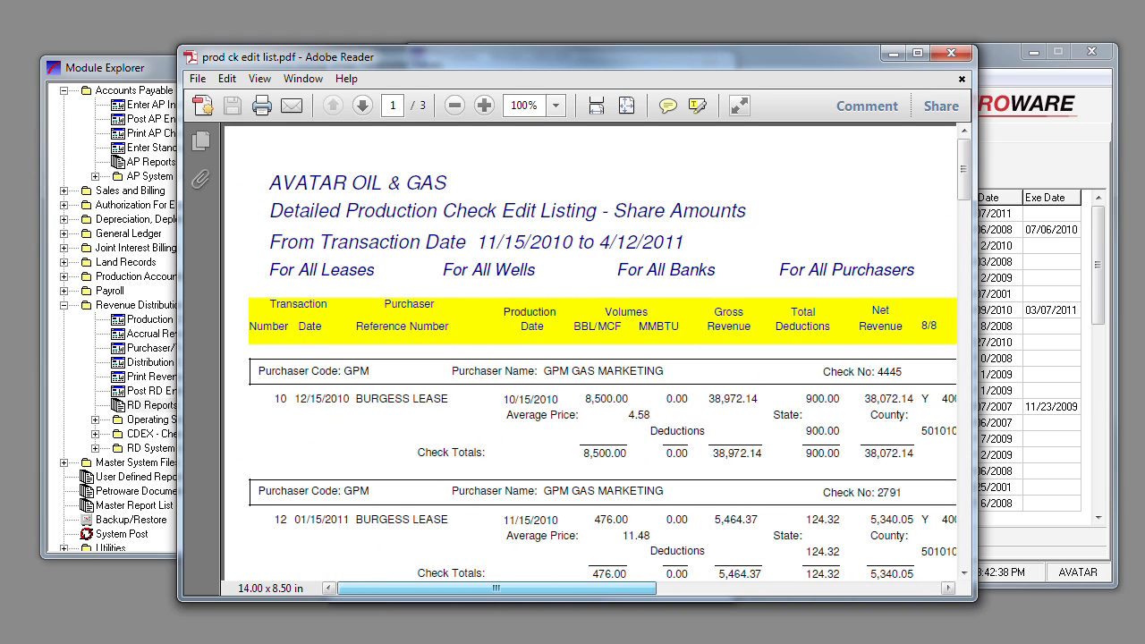
left_click_drag(965, 176, 964, 240)
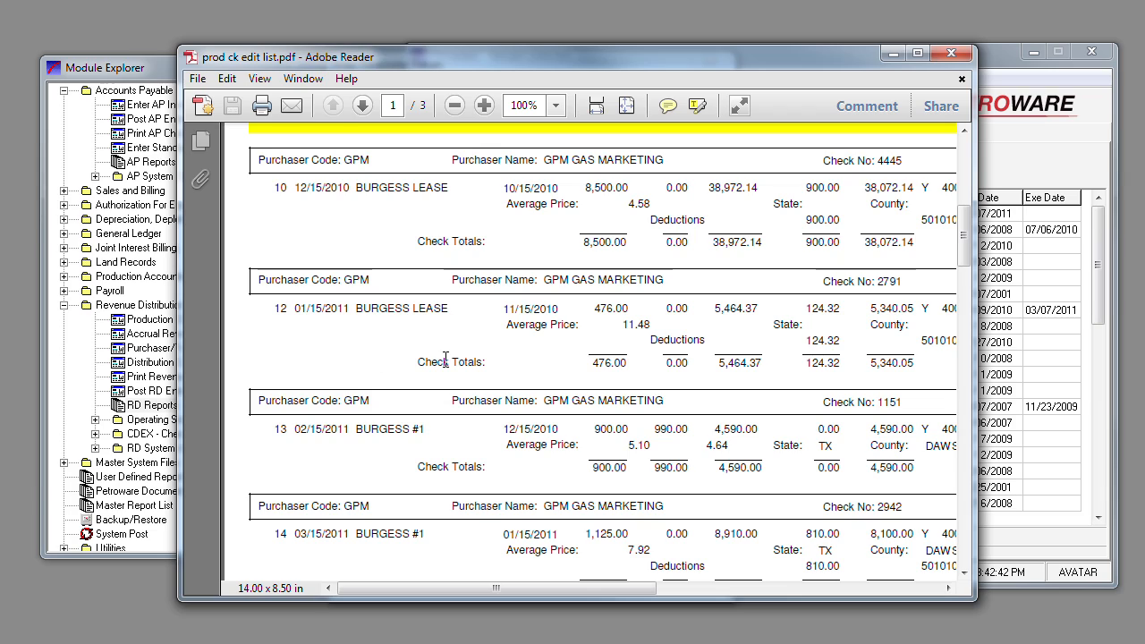
left_click(363, 106)
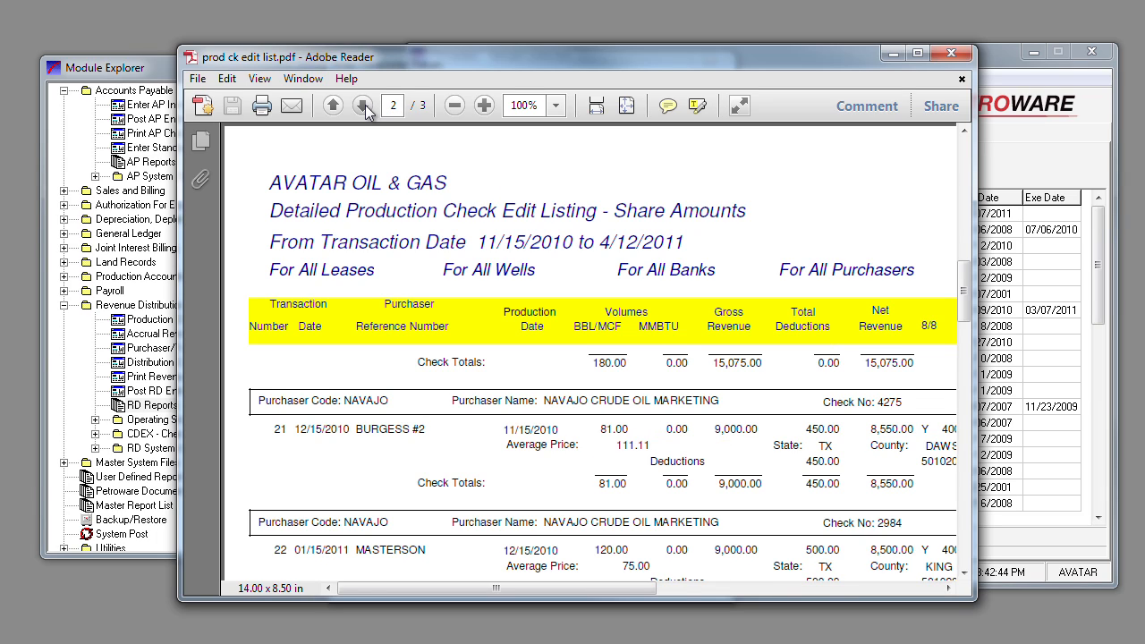
- Examine the report totals on page 3 of the check edit listing, and close the listing, its parameters and the RD reports
left_click(363, 106)
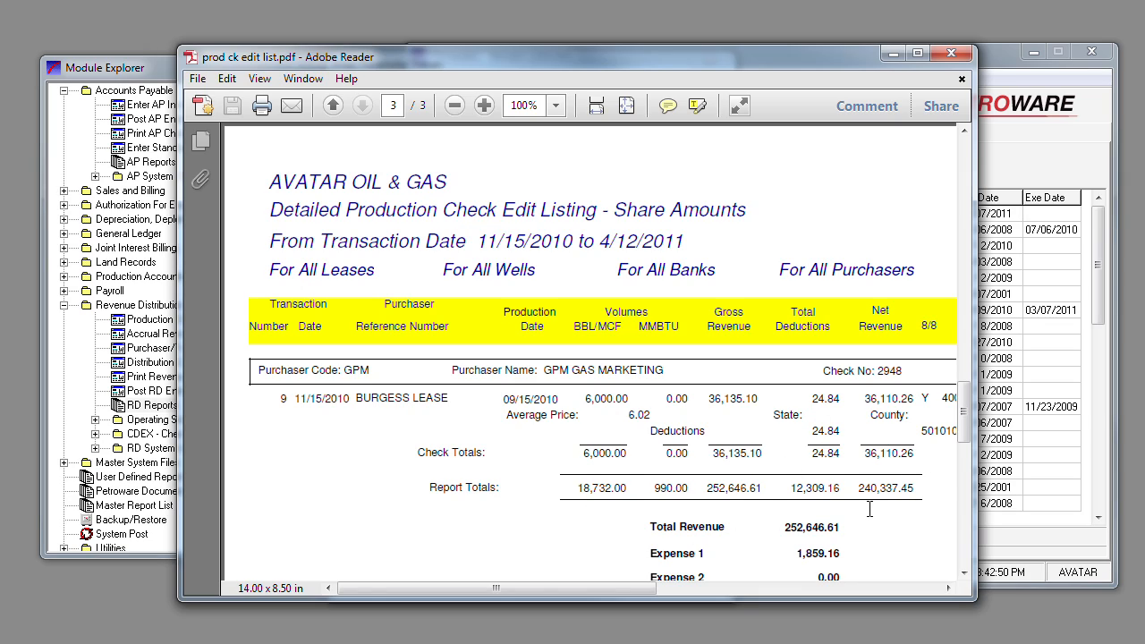
left_click(952, 56)
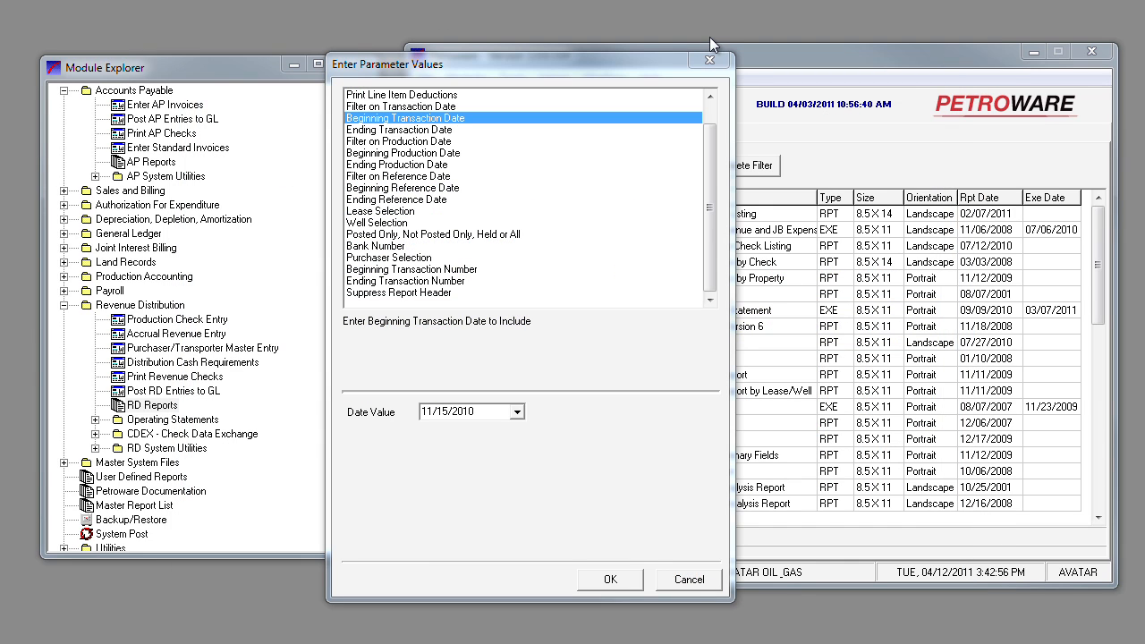
left_click(708, 62)
left_click(529, 119)
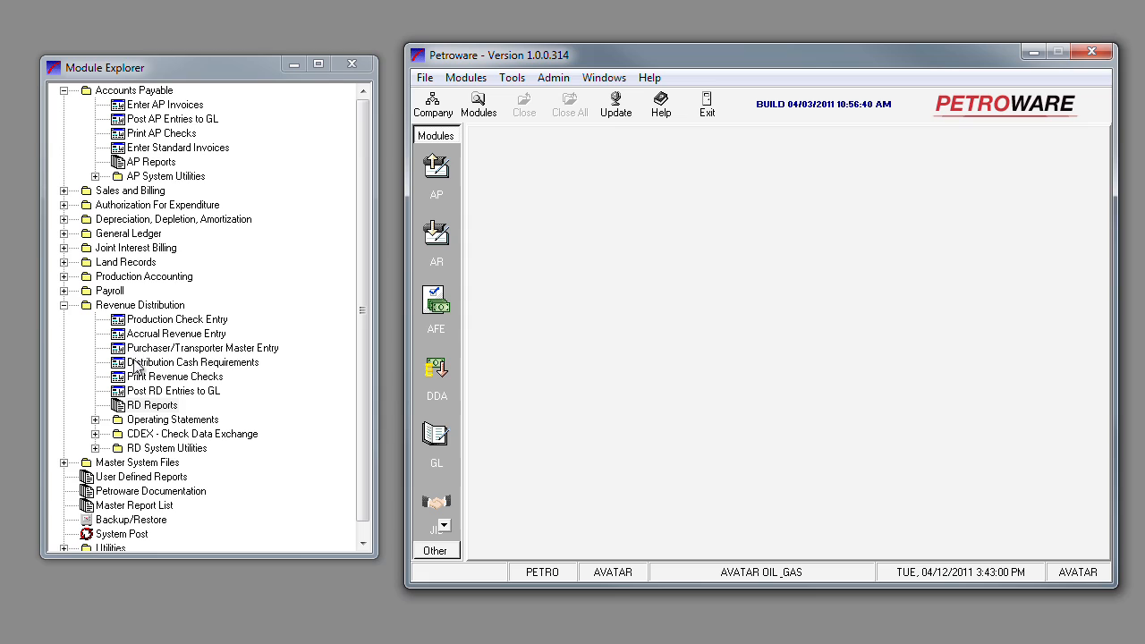
- Calculate the distribution cash requirements for GL bank number 1 and pay schedule Z
left_click(136, 363)
double_click(136, 363)
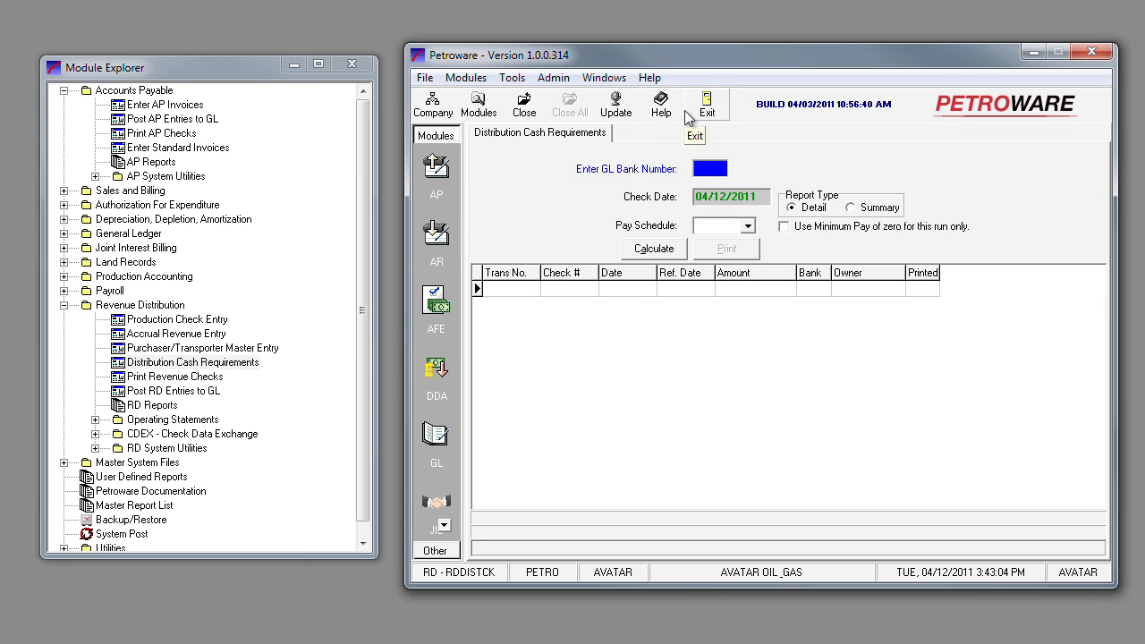
key("F2")
key("Return")
left_click(750, 225)
left_click(728, 284)
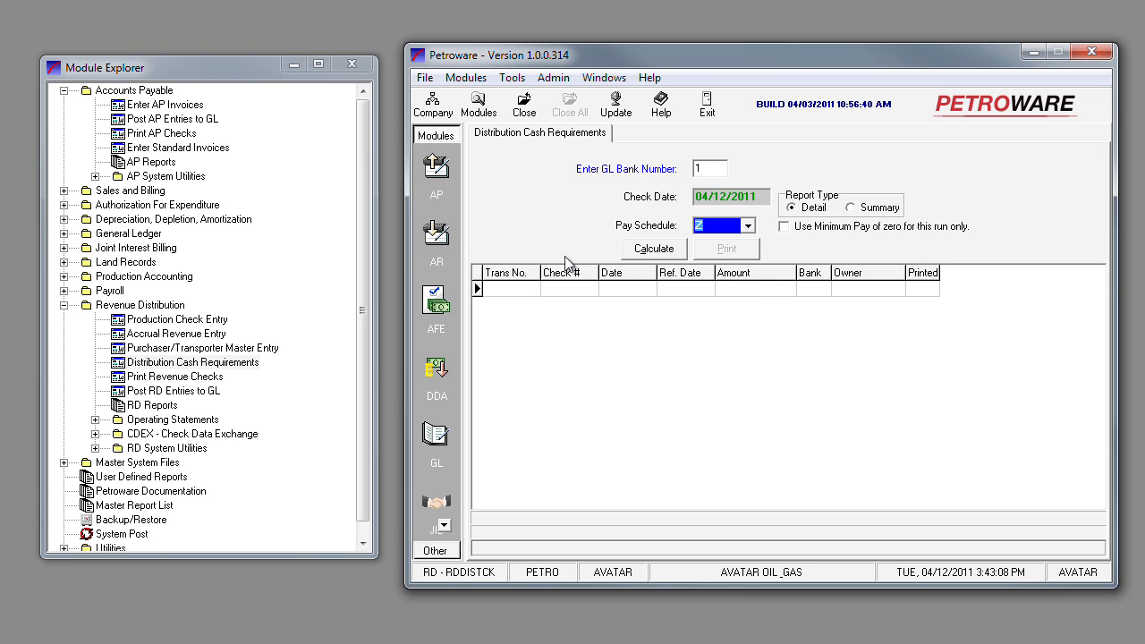
left_click(637, 248)
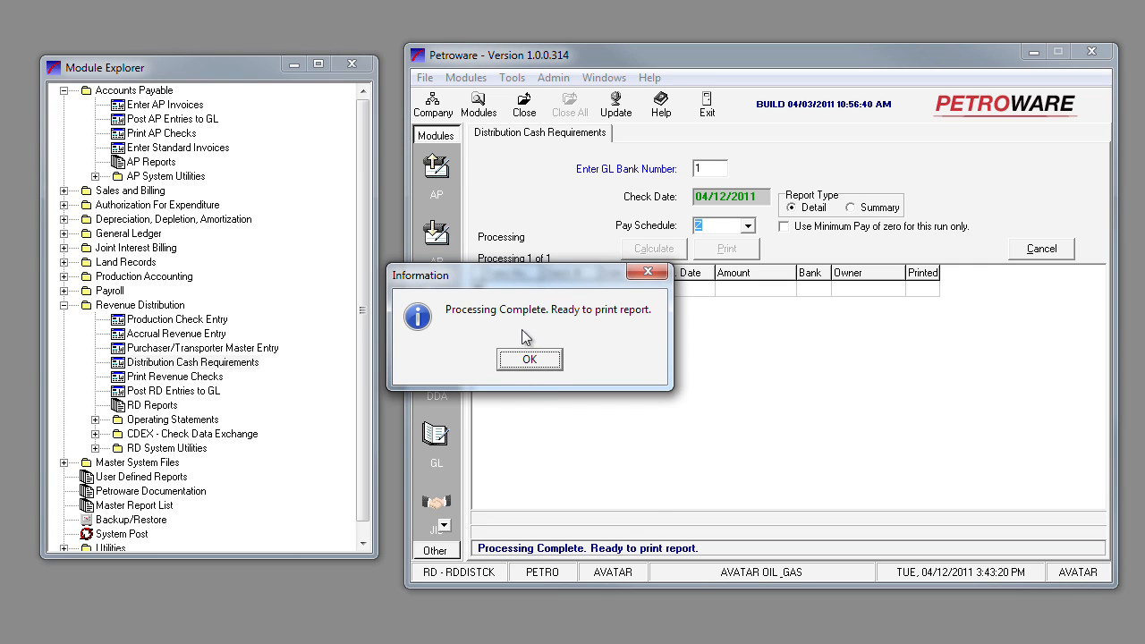
left_click(533, 362)
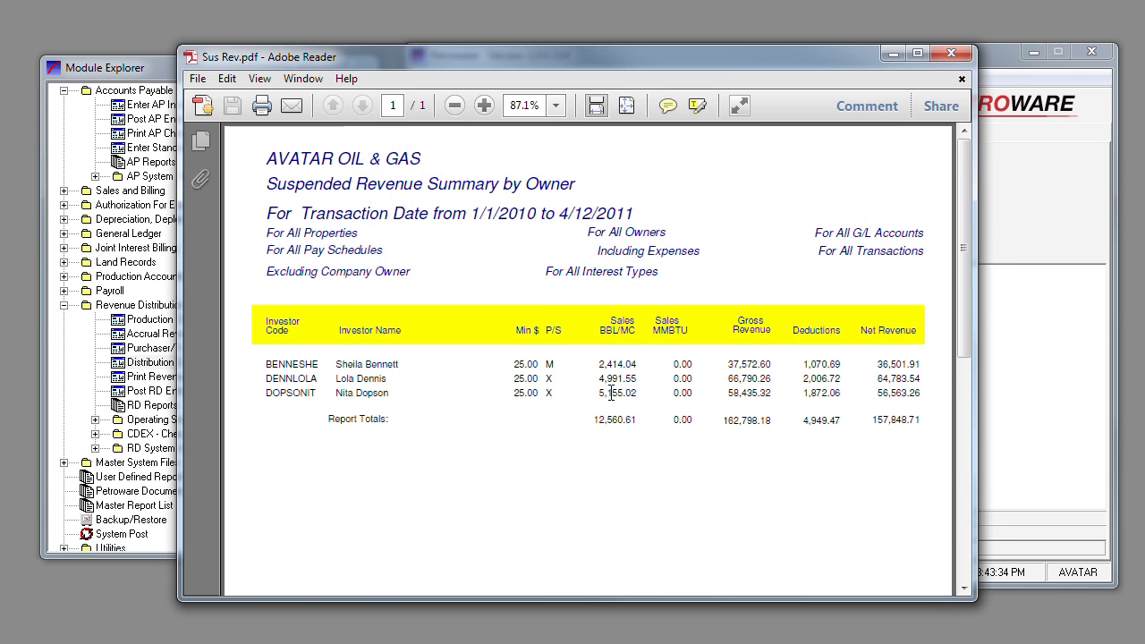
- Close the suspended revenue summary, and examine the Revenue Cash Requirements Report's well details, expenses, share amounts and totals at 100% zoom
left_click(951, 53)
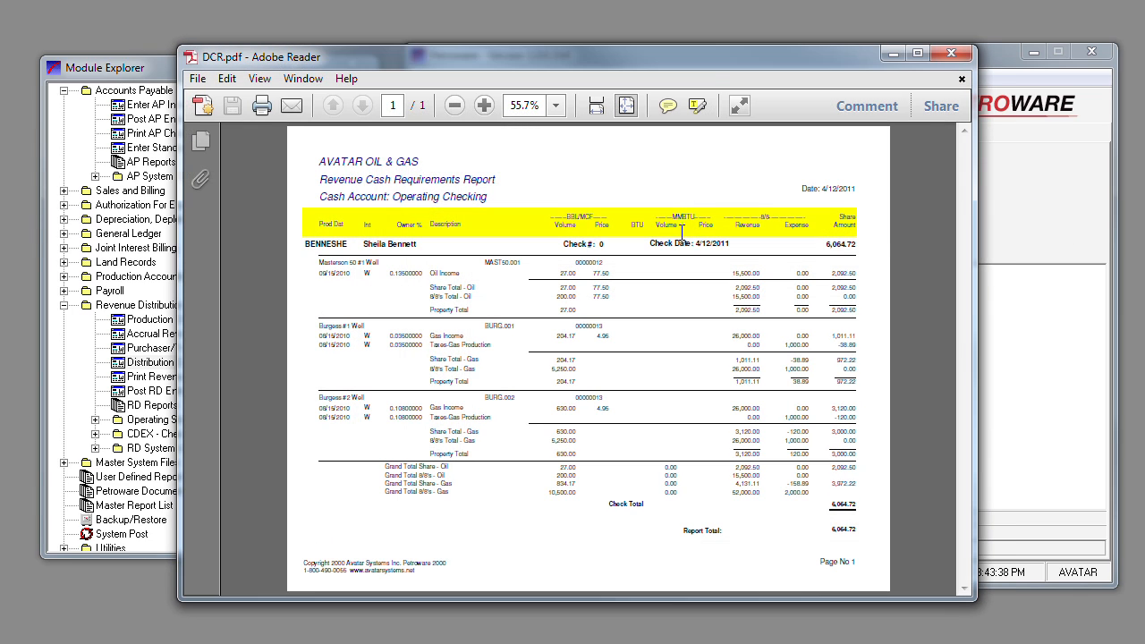
left_click(555, 105)
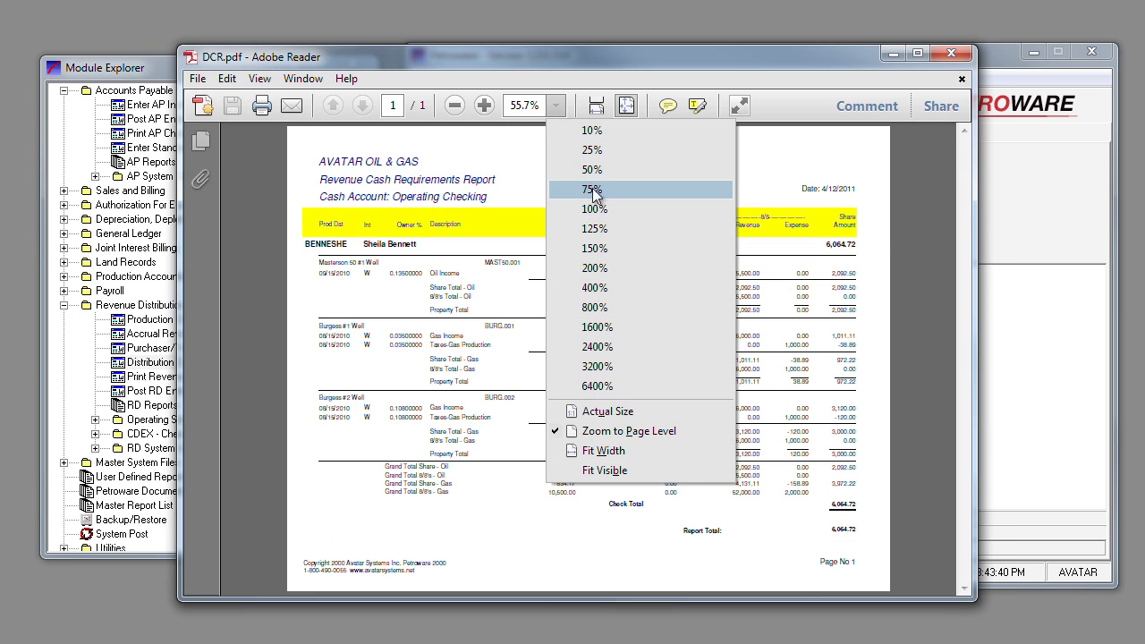
left_click(567, 209)
left_click_drag(422, 591, 617, 559)
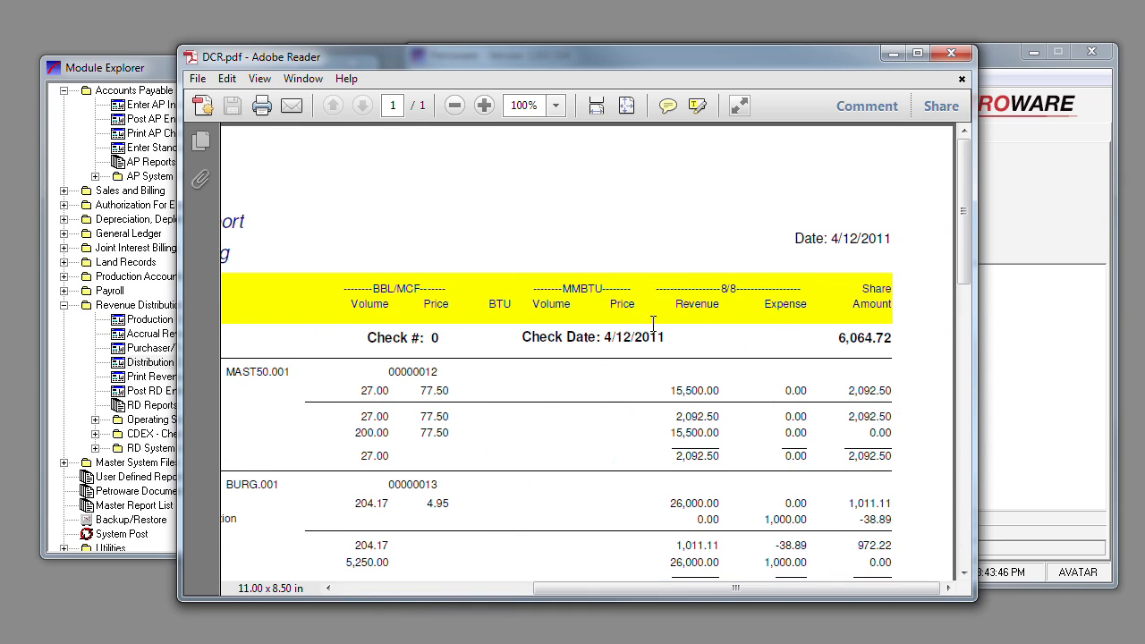
left_click_drag(650, 590, 422, 619)
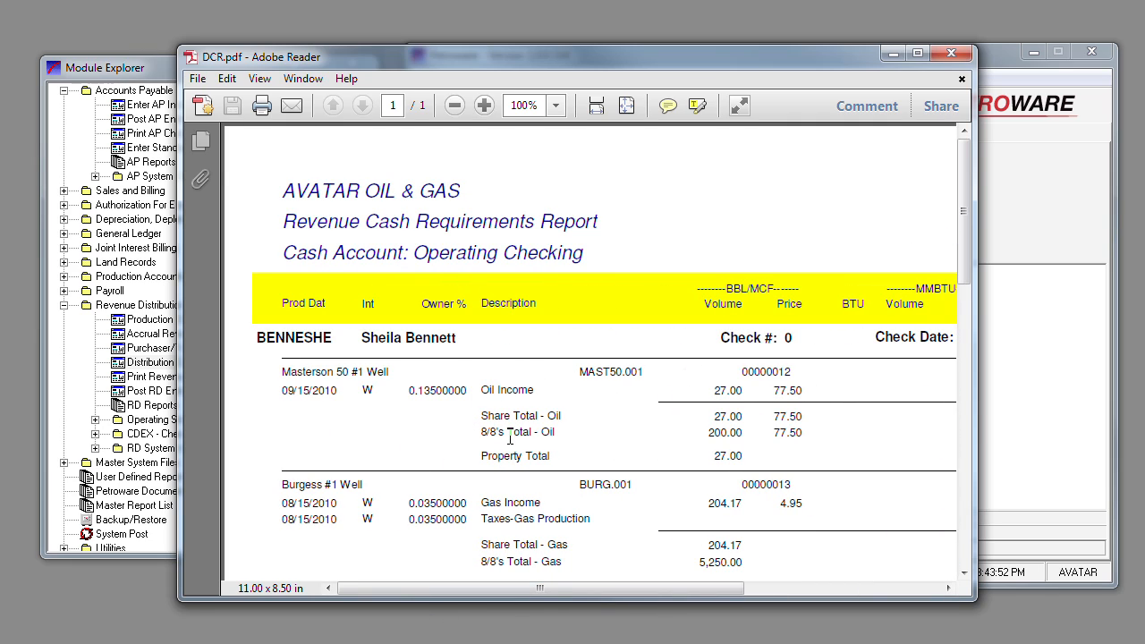
mouse_move(539, 598)
left_mouse_down()
mouse_move(609, 596)
mouse_move(550, 596)
left_mouse_up()
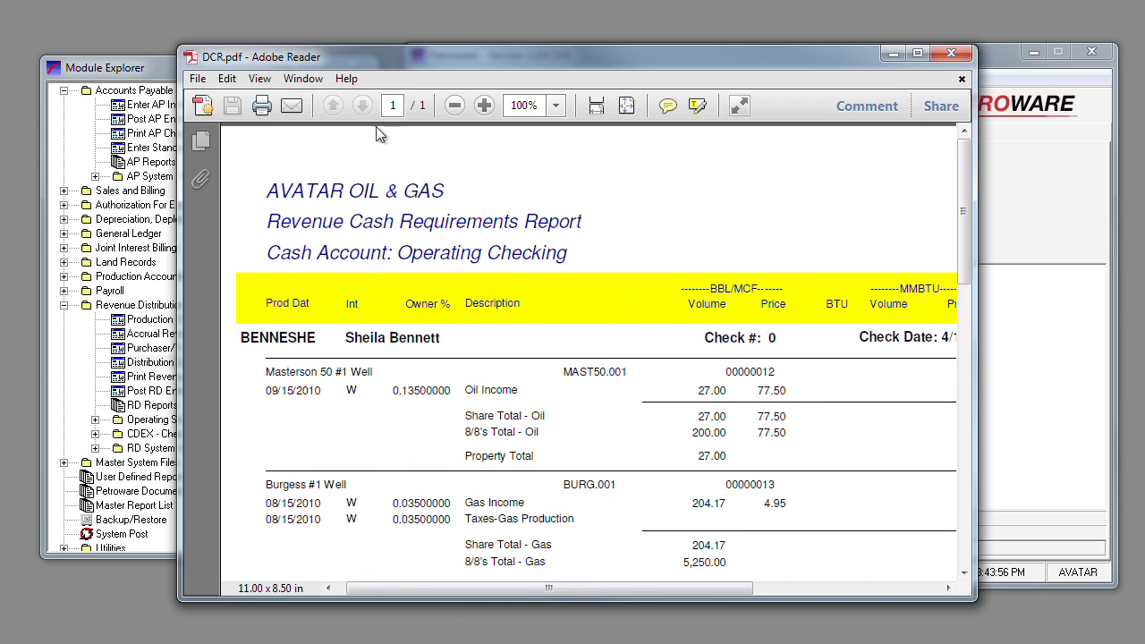
left_click_drag(674, 588, 862, 588)
left_click_drag(967, 211, 967, 474)
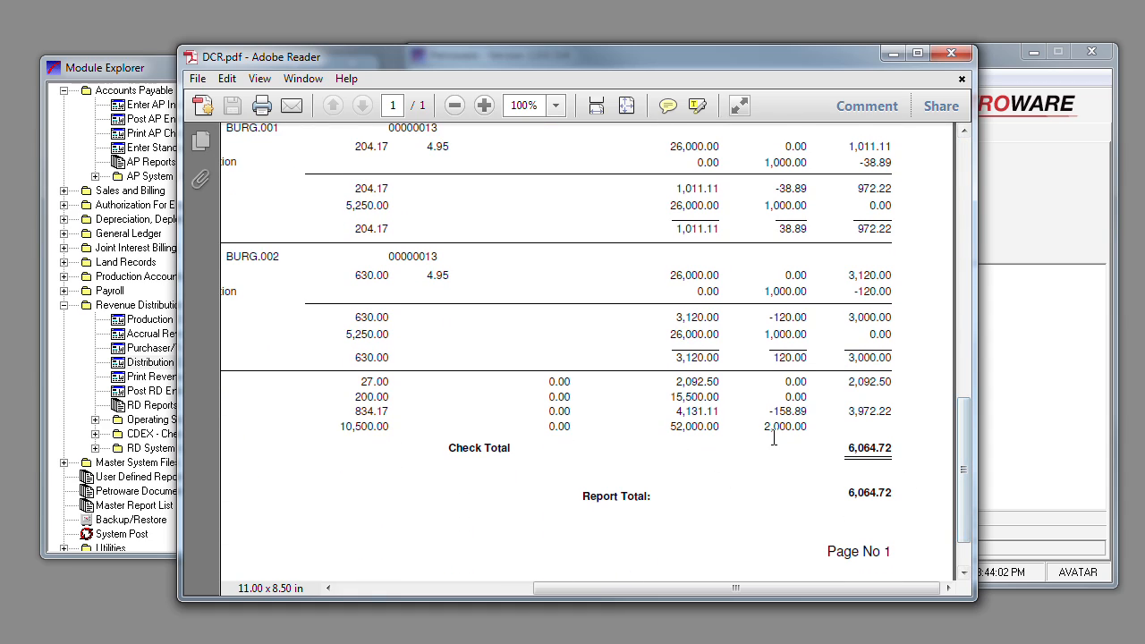
left_click_drag(545, 588, 348, 603)
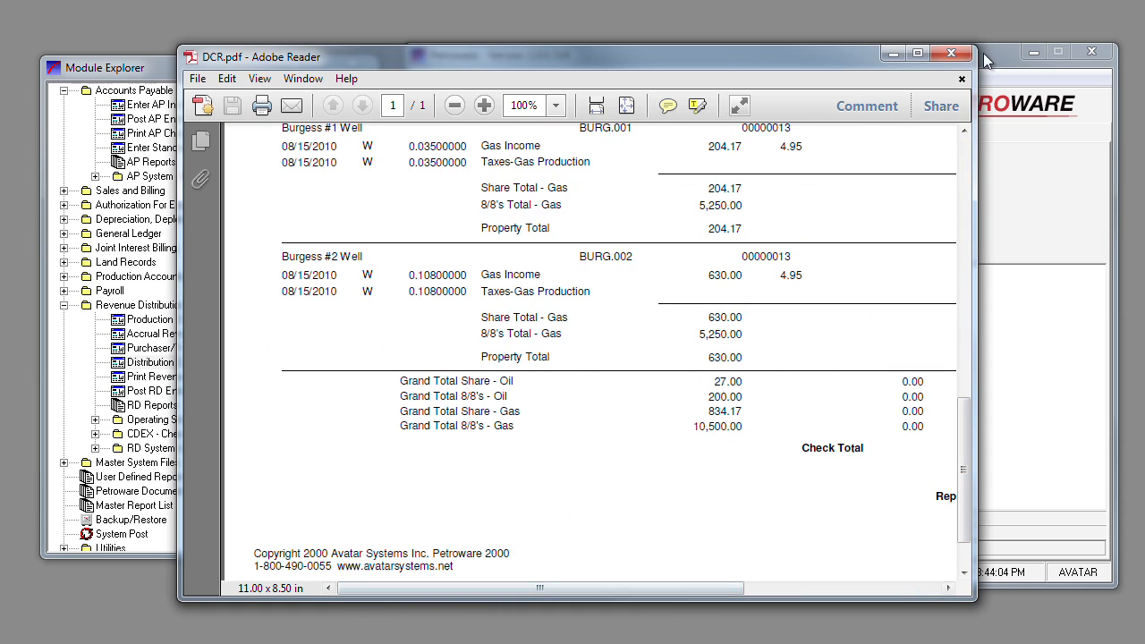
left_click(953, 54)
- Calculate the revenue checks to print for GL bank number 1 and pay schedule Z, agreeing to the irreversible process
double_click(156, 377)
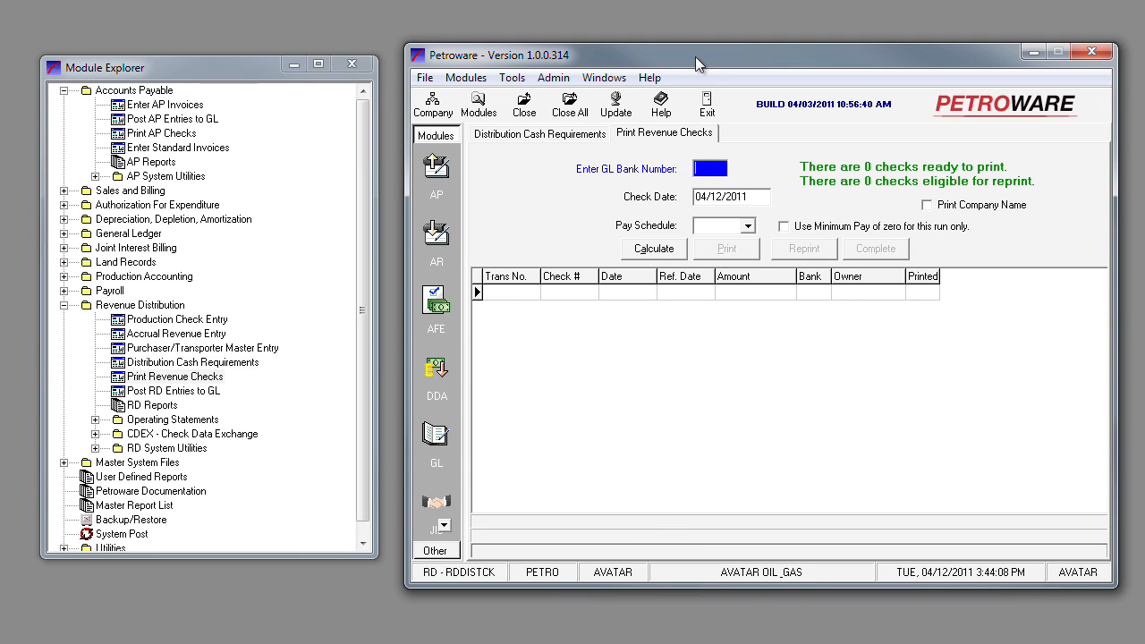
key("F2")
double_click(765, 221)
left_click(737, 231)
left_click(726, 284)
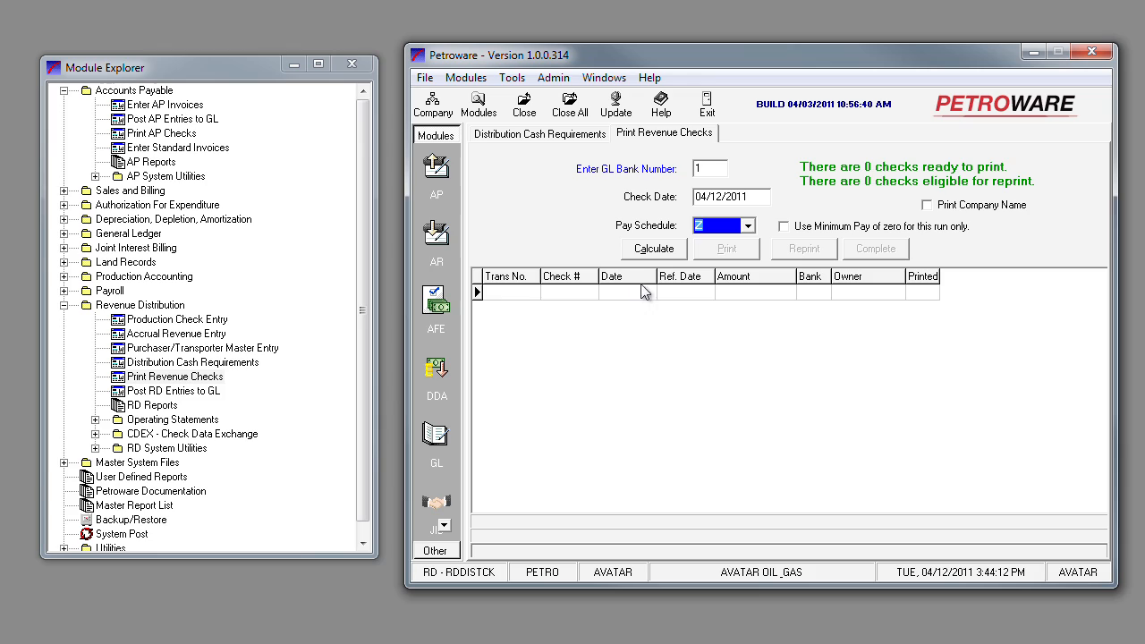
left_click(662, 249)
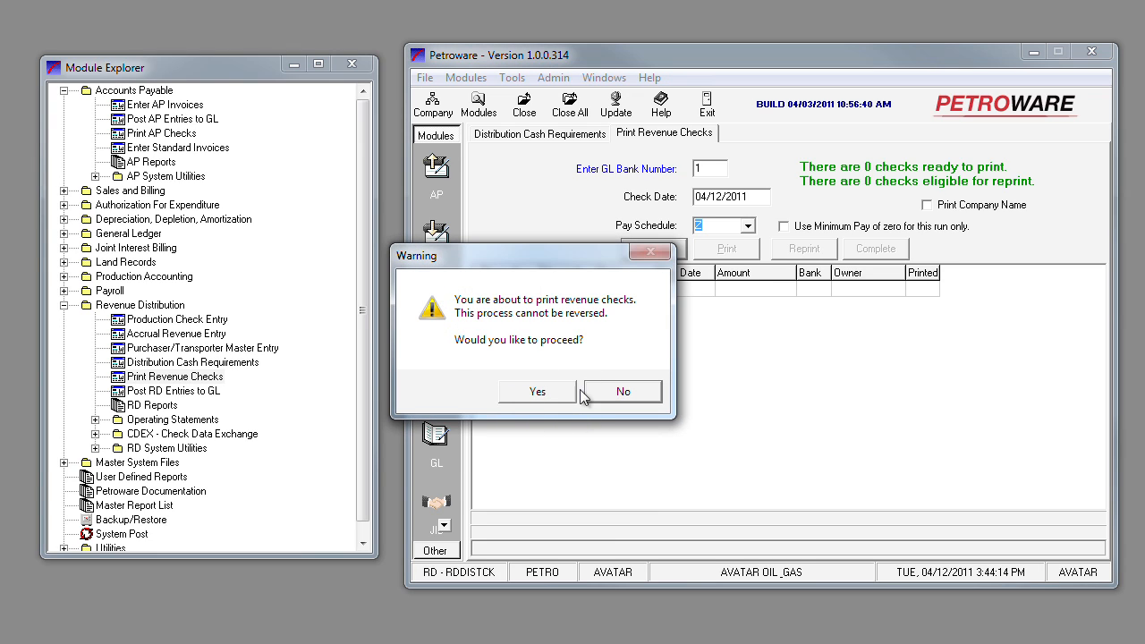
left_click(535, 390)
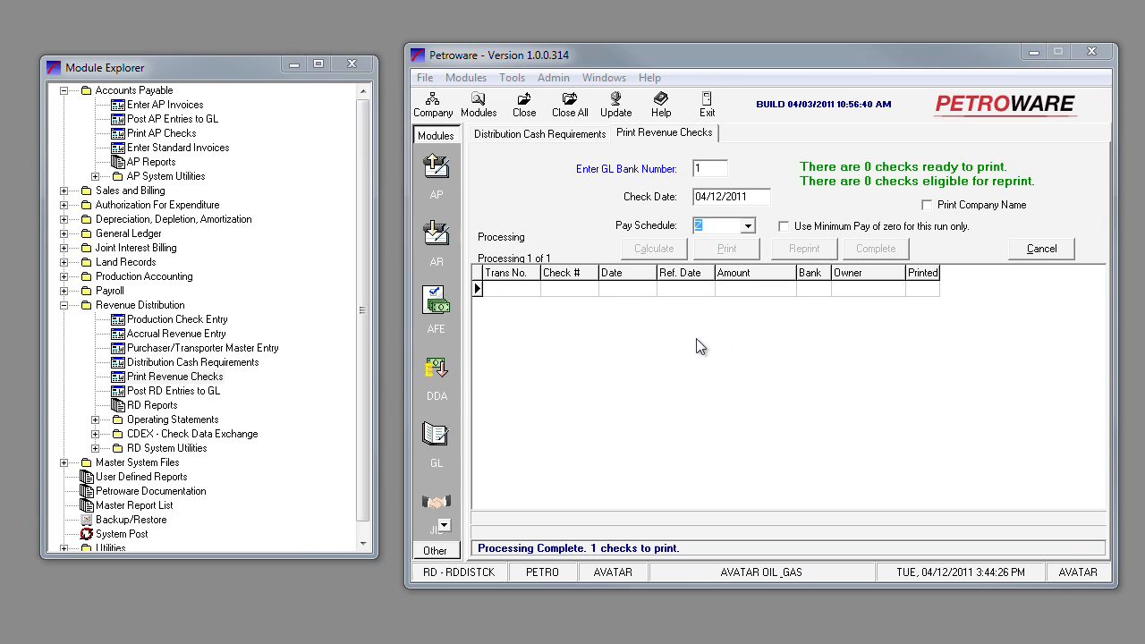
left_click(530, 360)
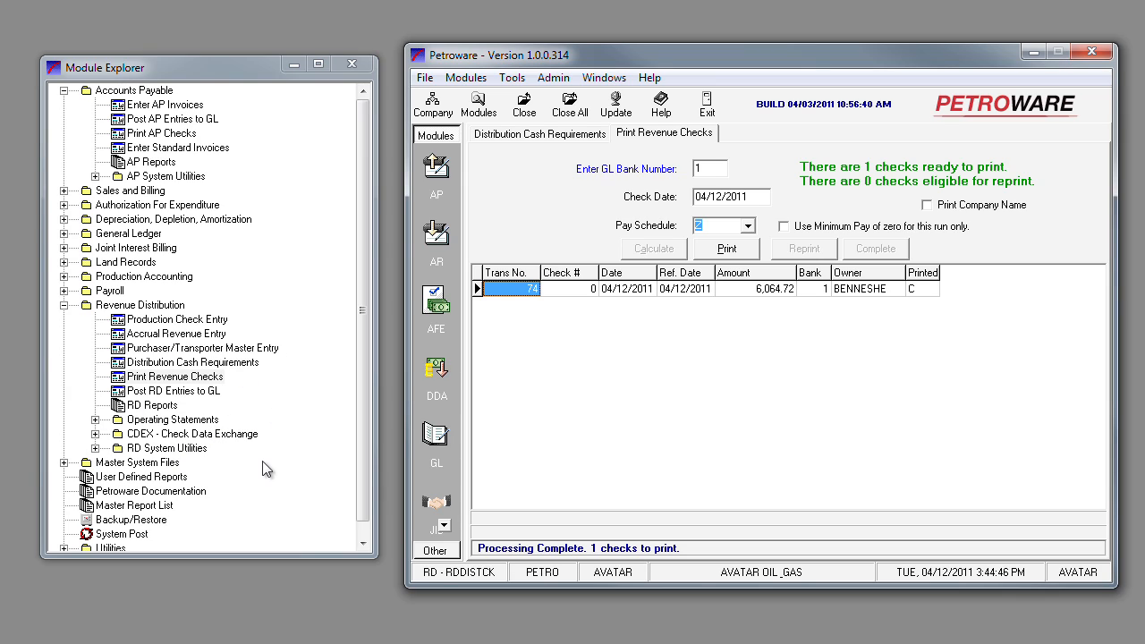
- Expand the RD System Utilities to view the available revenue check utilities
left_click(96, 448)
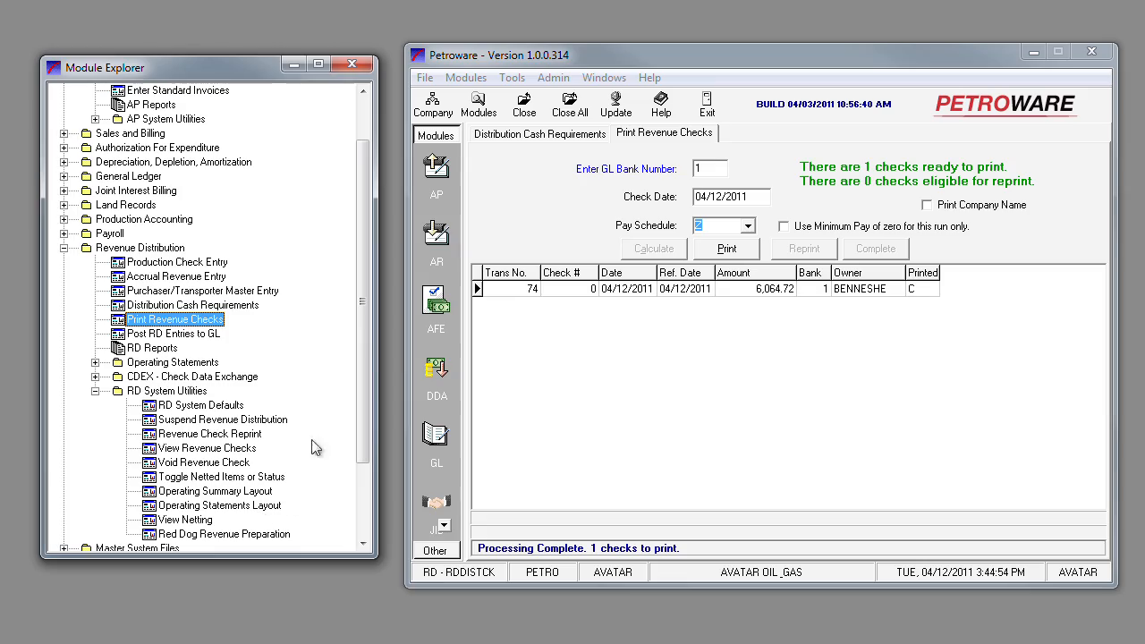
scroll(358, 344, "up", 2)
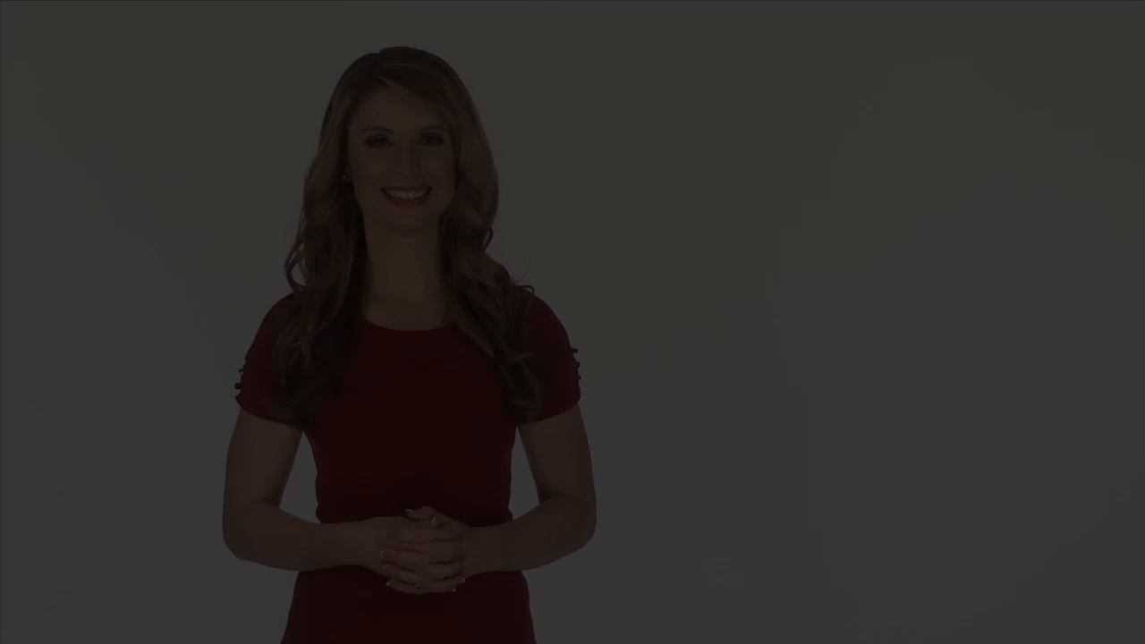